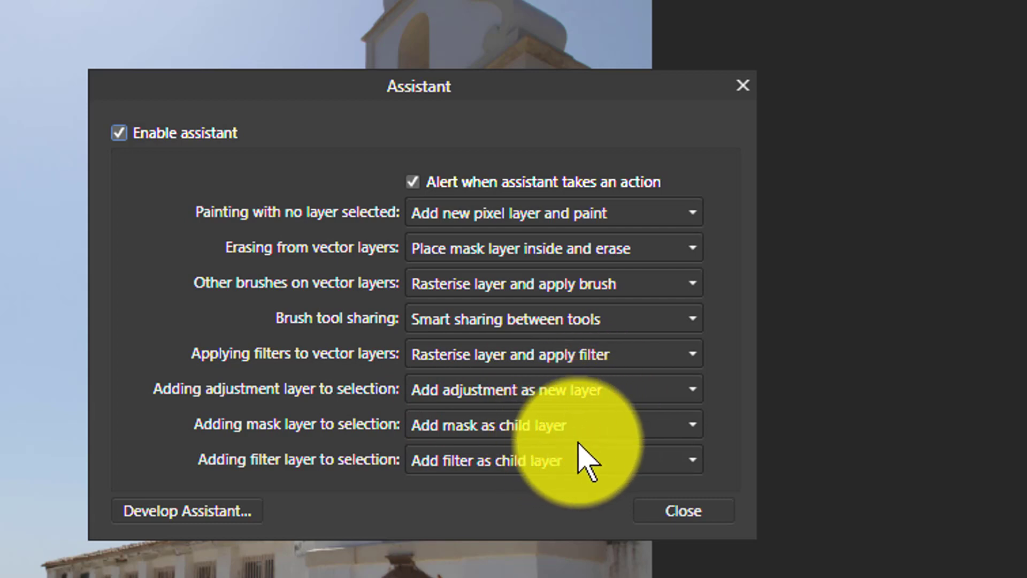
Dismiss the Assistant settings dialog to get back to before.jpg
{"action": "left_click", "coordinate": [742, 85]}
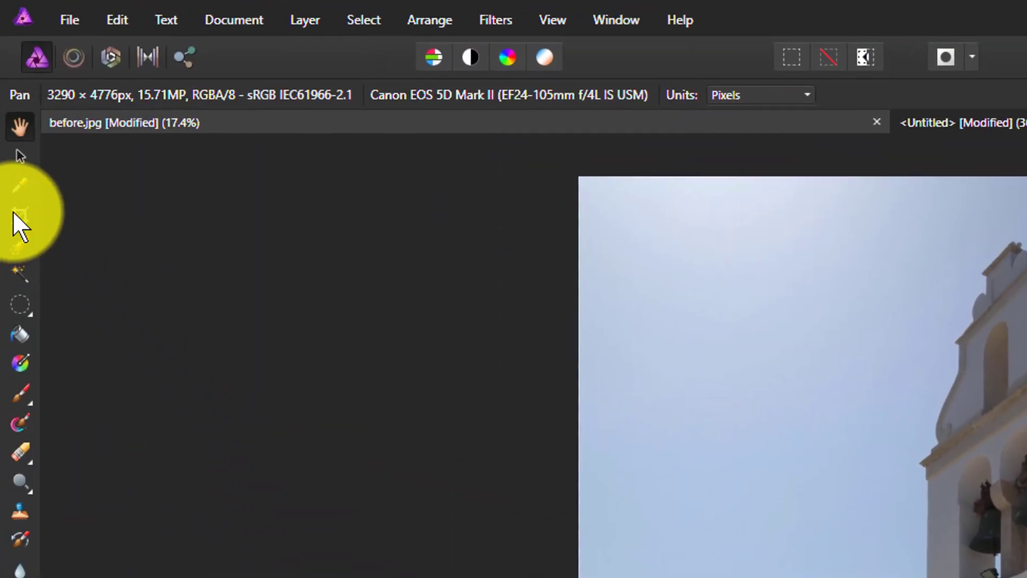
Paint a selection over the whole sky with a widened Selection Brush
{"action": "left_click", "coordinate": [20, 244]}
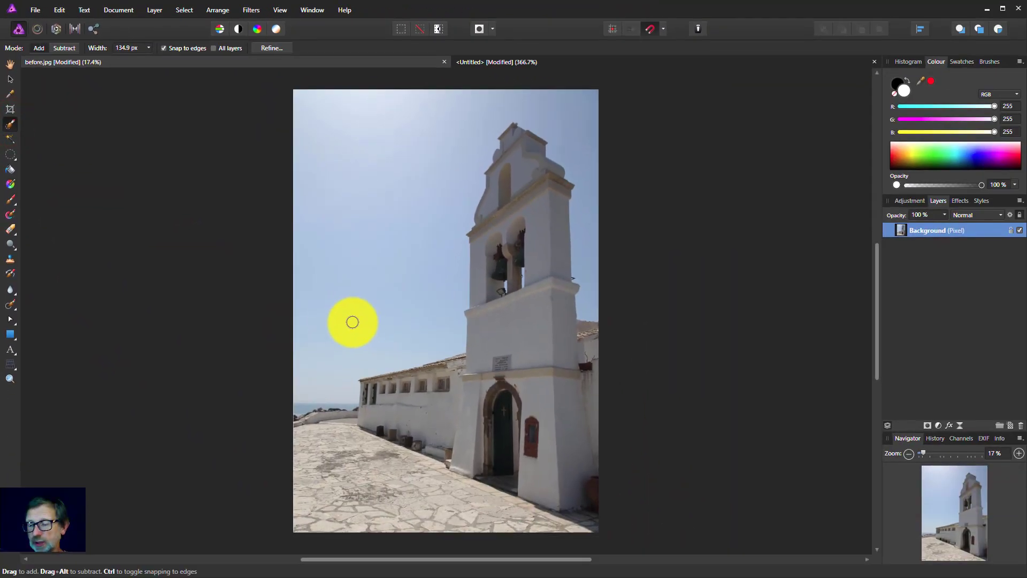
{"action": "key", "text": "bracketright"}
{"action": "key", "text": "bracketright"}
{"action": "key", "text": "bracketright"}
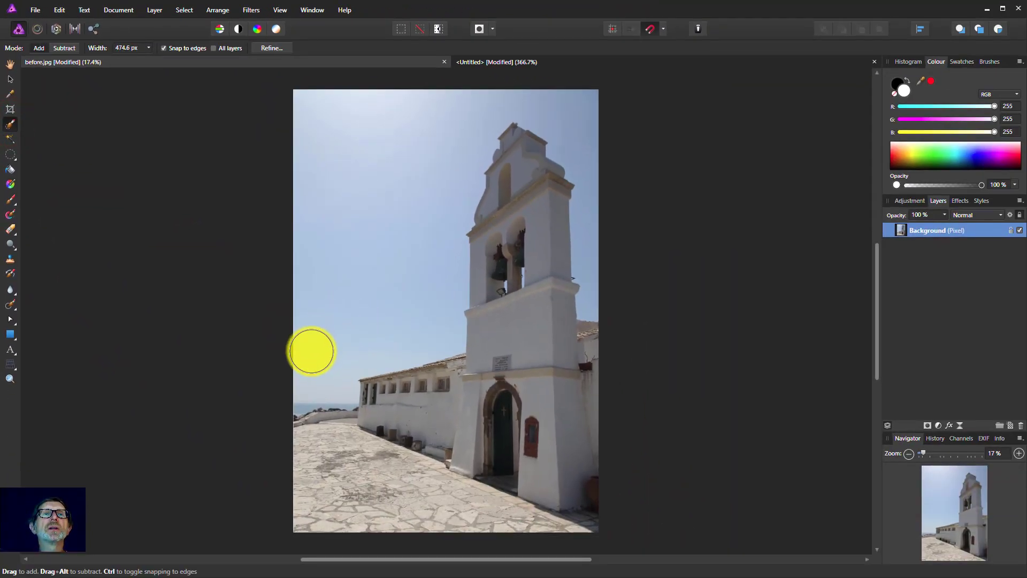
{"action": "mouse_move", "coordinate": [309, 354]}
{"action": "left_mouse_down"}
{"action": "mouse_move", "coordinate": [336, 343]}
{"action": "mouse_move", "coordinate": [390, 289]}
{"action": "mouse_move", "coordinate": [358, 110]}
{"action": "mouse_move", "coordinate": [401, 249]}
{"action": "left_mouse_up"}
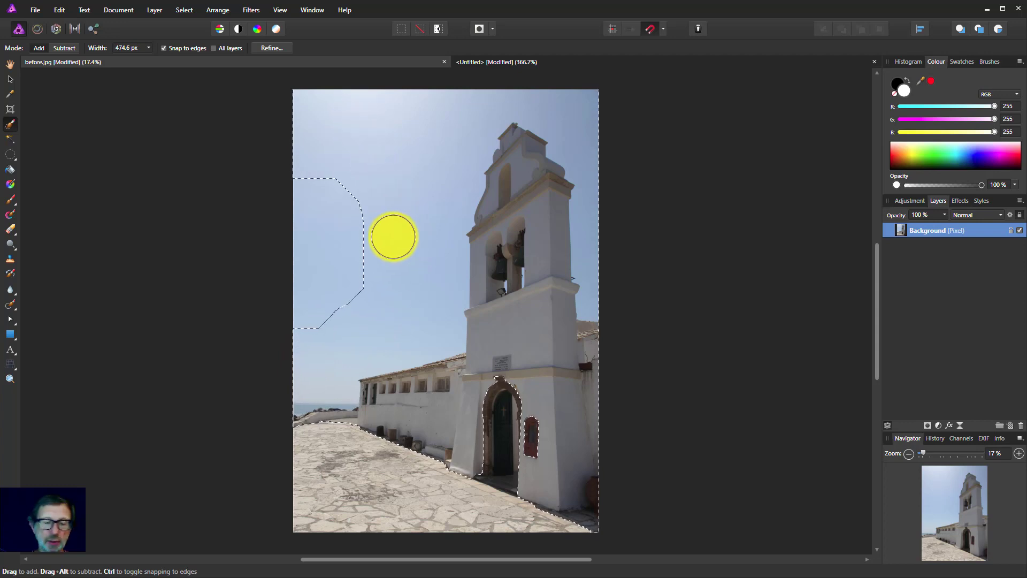
{"action": "key", "text": "ctrl+d"}
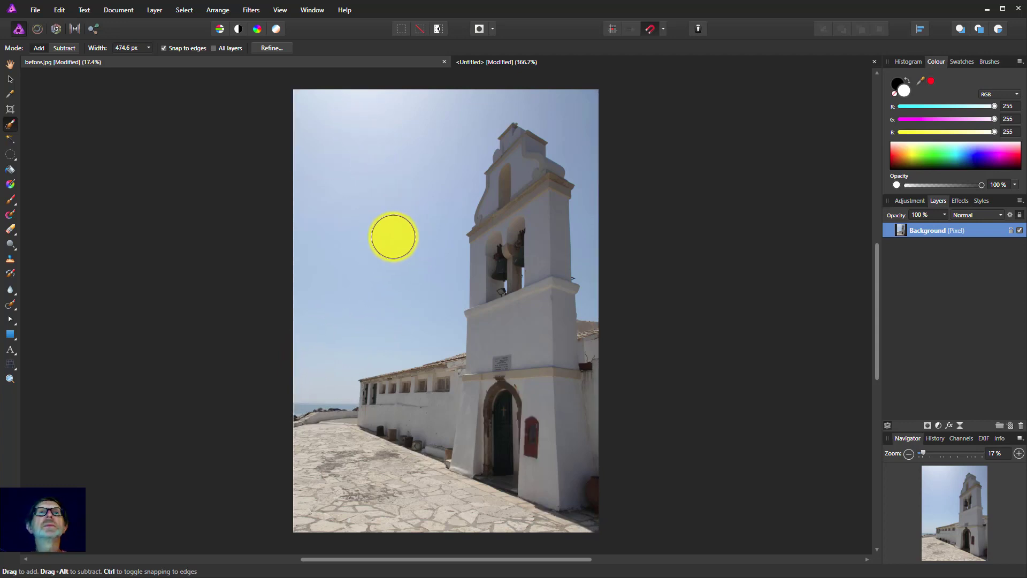
{"action": "mouse_move", "coordinate": [319, 369]}
{"action": "left_mouse_down"}
{"action": "mouse_move", "coordinate": [369, 319]}
{"action": "mouse_move", "coordinate": [426, 312]}
{"action": "mouse_move", "coordinate": [403, 230]}
{"action": "mouse_move", "coordinate": [344, 161]}
{"action": "mouse_move", "coordinate": [353, 171]}
{"action": "mouse_move", "coordinate": [332, 282]}
{"action": "mouse_move", "coordinate": [306, 275]}
{"action": "mouse_move", "coordinate": [312, 206]}
{"action": "mouse_move", "coordinate": [355, 152]}
{"action": "mouse_move", "coordinate": [401, 131]}
{"action": "mouse_move", "coordinate": [415, 144]}
{"action": "mouse_move", "coordinate": [442, 105]}
{"action": "mouse_move", "coordinate": [520, 92]}
{"action": "left_mouse_up"}
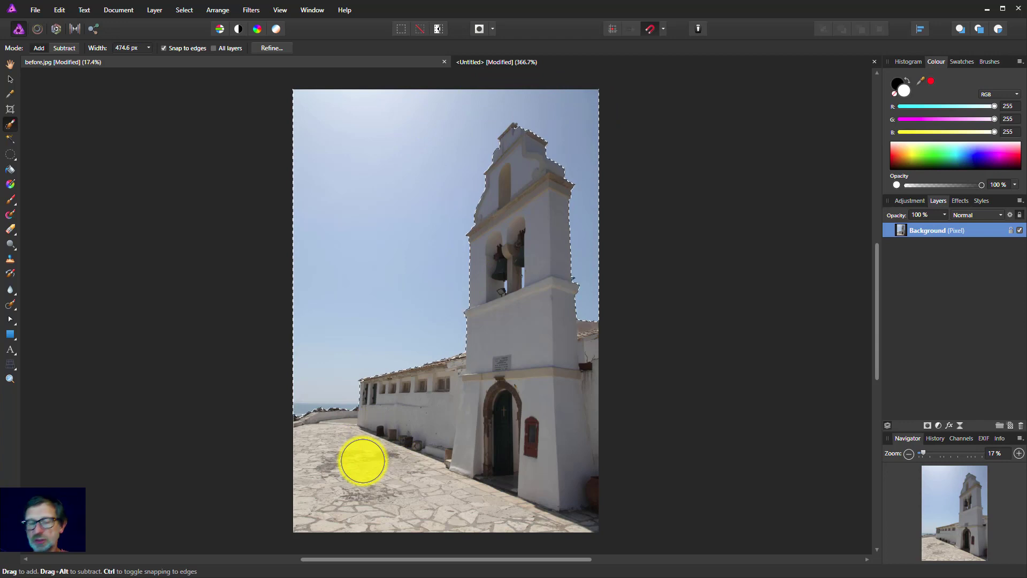
Narrow the brush and tidy the selection along the tower's top and lower edges
{"action": "key", "text": "["}
{"action": "key", "text": "["}
{"action": "key", "text": "["}
{"action": "key", "text": "["}
{"action": "key", "text": "["}
{"action": "key", "text": "["}
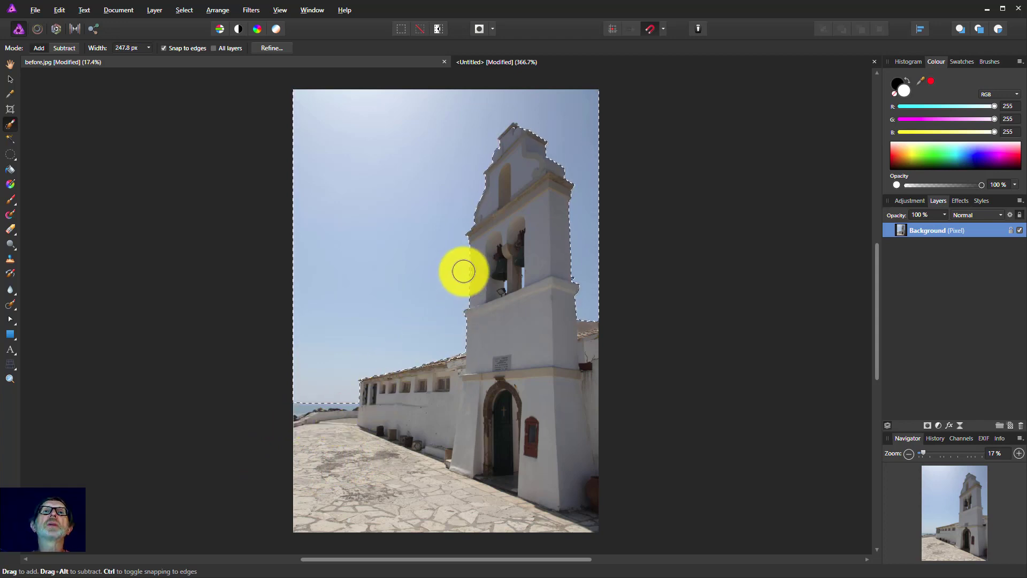
{"action": "left_click", "coordinate": [513, 140]}
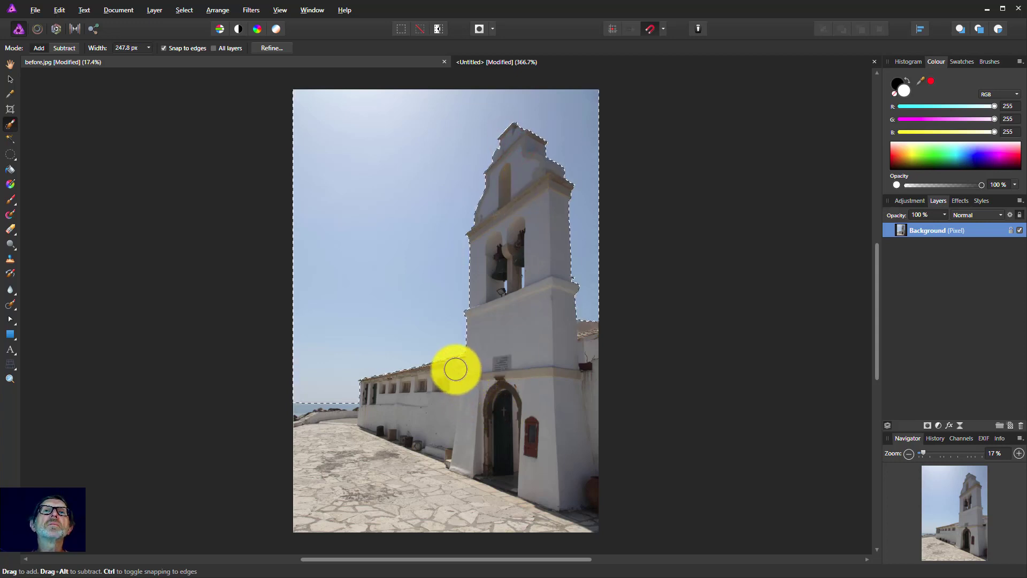
{"action": "left_click", "coordinate": [455, 368]}
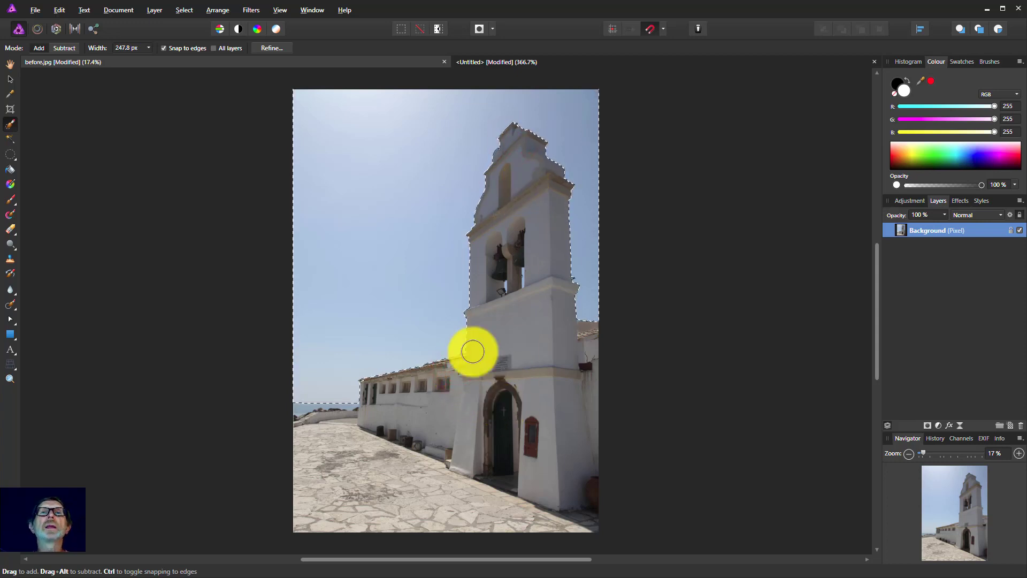
{"action": "left_click", "coordinate": [273, 46]}
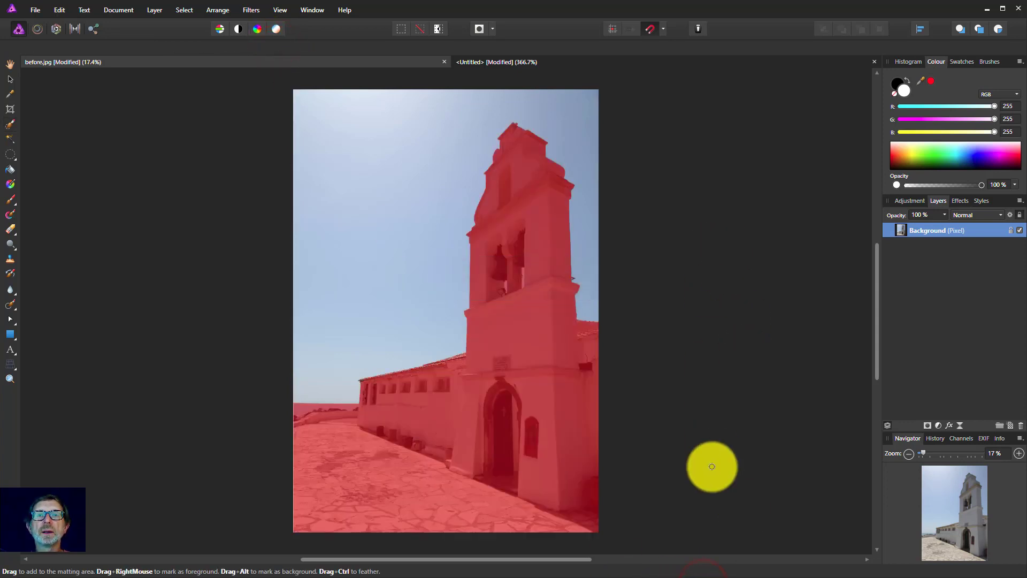
Paint matte detail around the bell tower and bells, then apply the refinement as a selection
{"action": "left_click_drag", "start_coordinate": [760, 518], "coordinate": [686, 230]}
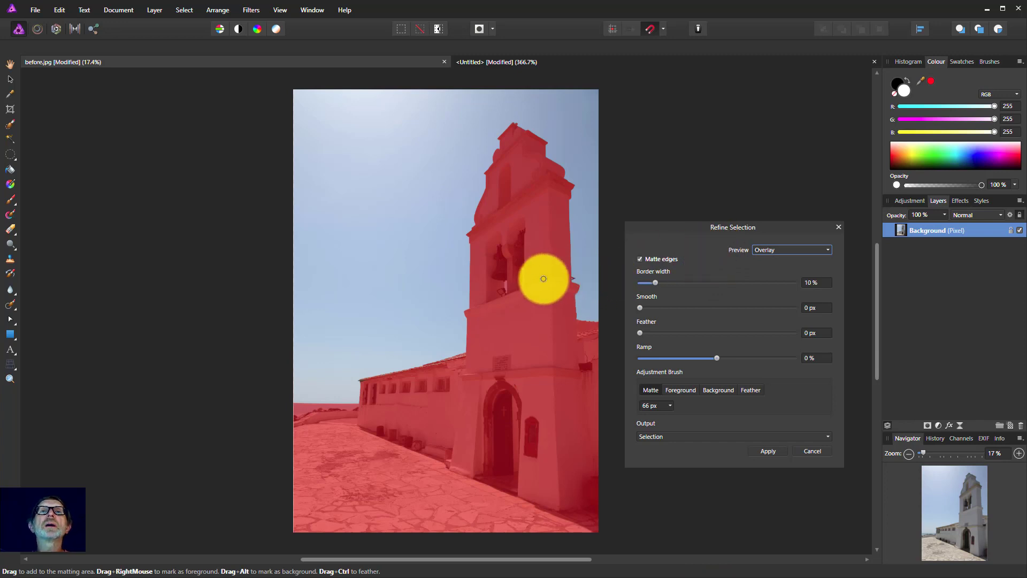
{"action": "left_click_drag", "start_coordinate": [530, 270], "coordinate": [509, 284]}
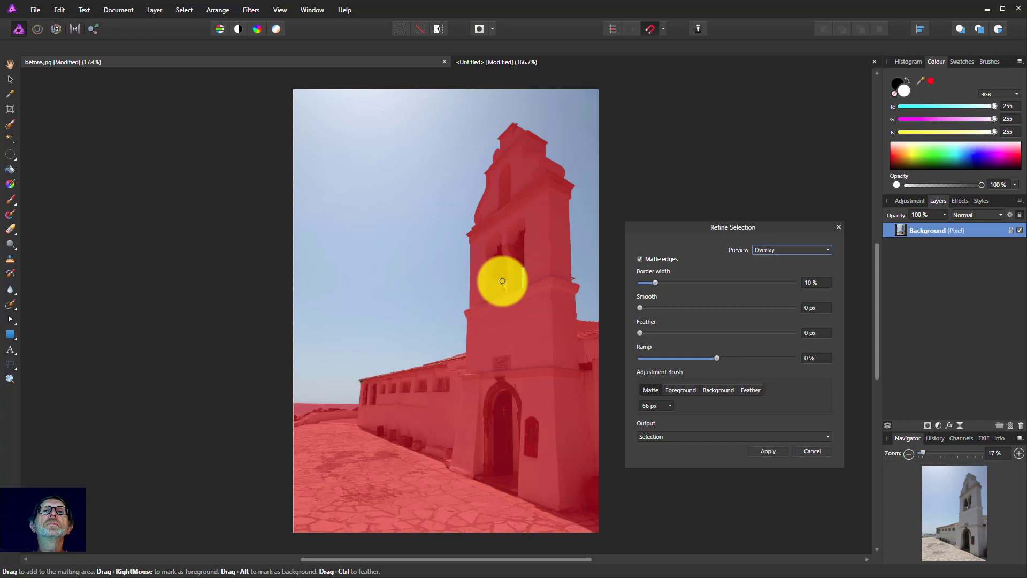
{"action": "left_click", "coordinate": [498, 279]}
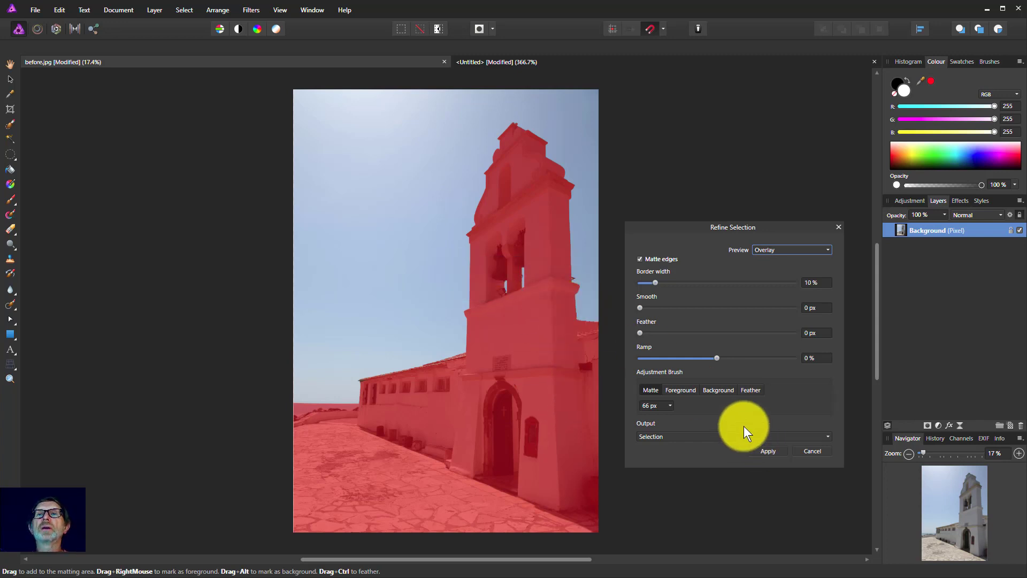
{"action": "left_click", "coordinate": [762, 452]}
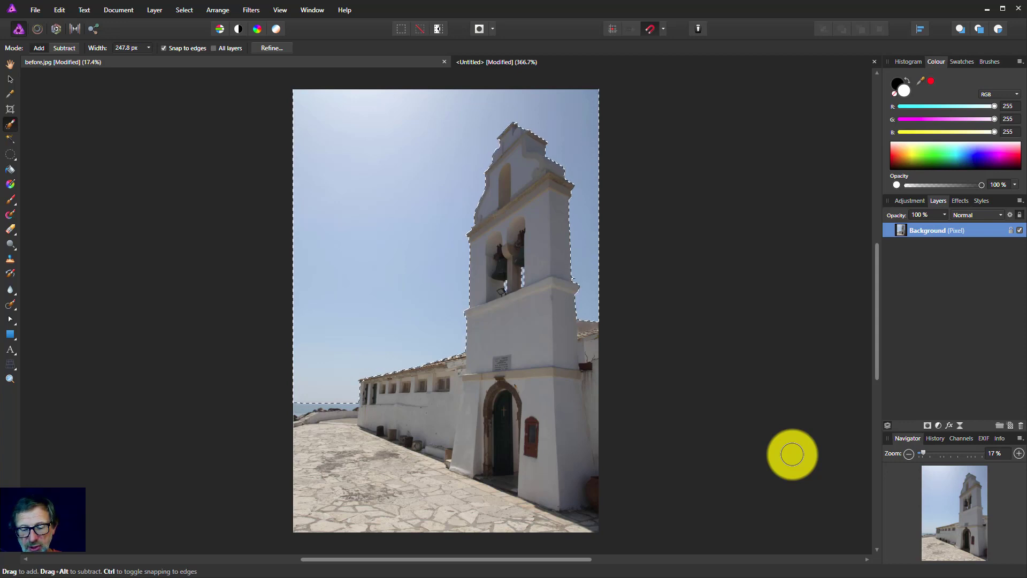
Copy the sky selection to a new layer with Ctrl+J, deselect, check the cutout, and hide the copy
{"action": "key", "text": "ctrl+j"}
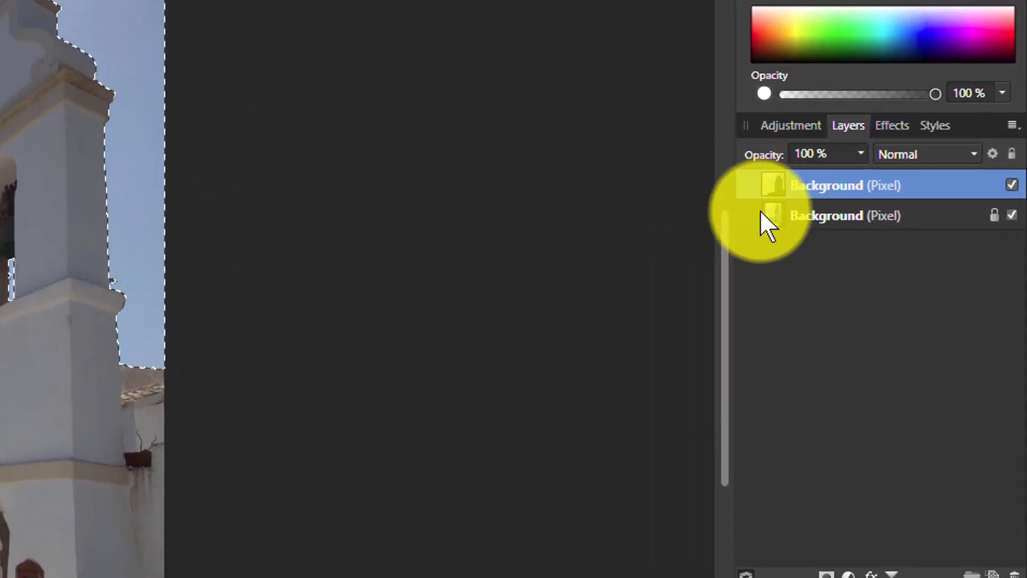
{"action": "key", "text": "ctrl+d"}
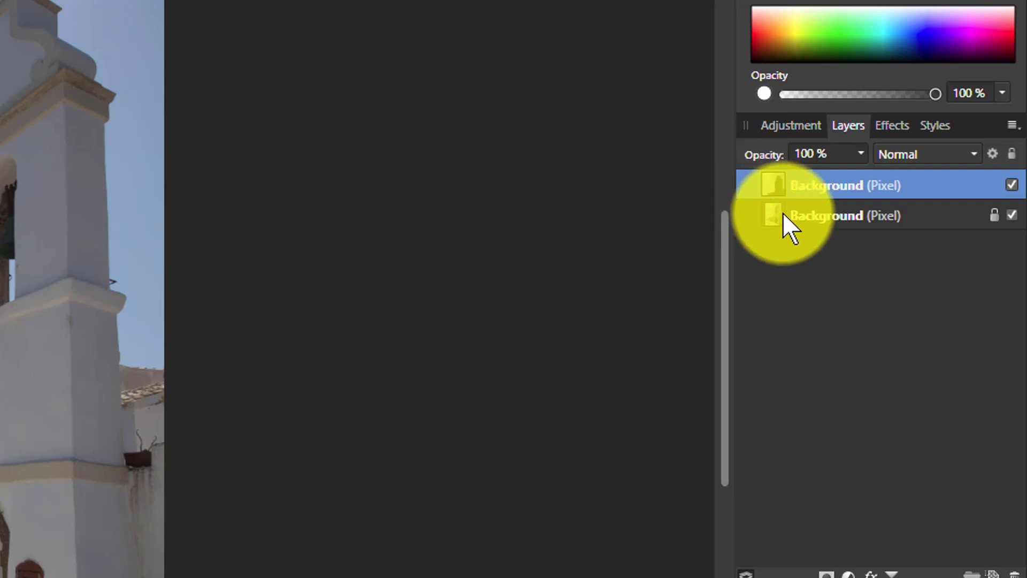
{"action": "left_click", "coordinate": [1011, 213]}
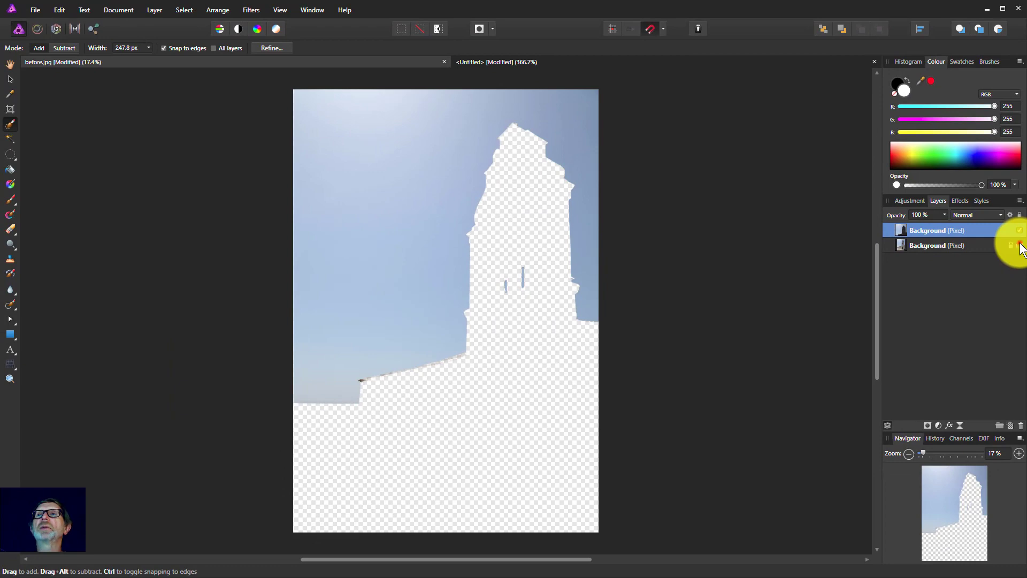
{"action": "left_click", "coordinate": [1019, 245]}
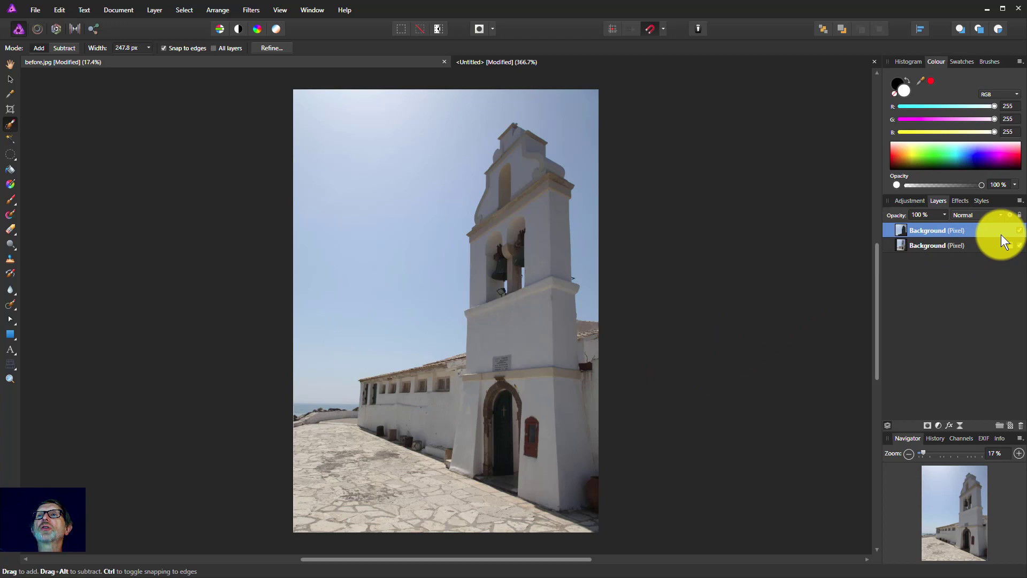
{"action": "left_click", "coordinate": [1017, 230]}
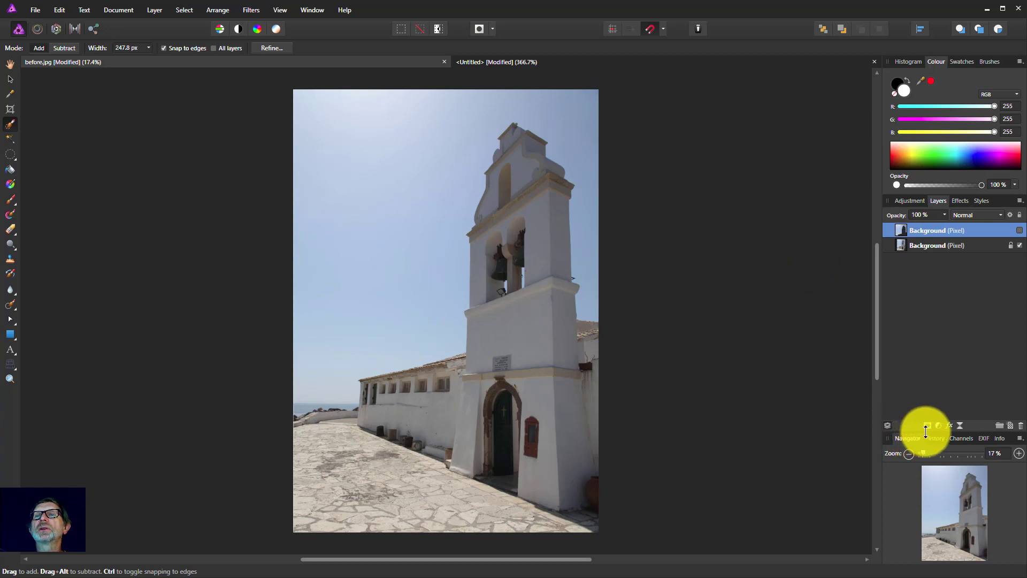
Add a Levels adjustment over the original Background layer with black level 2% and white level 96%
{"action": "left_click", "coordinate": [916, 247]}
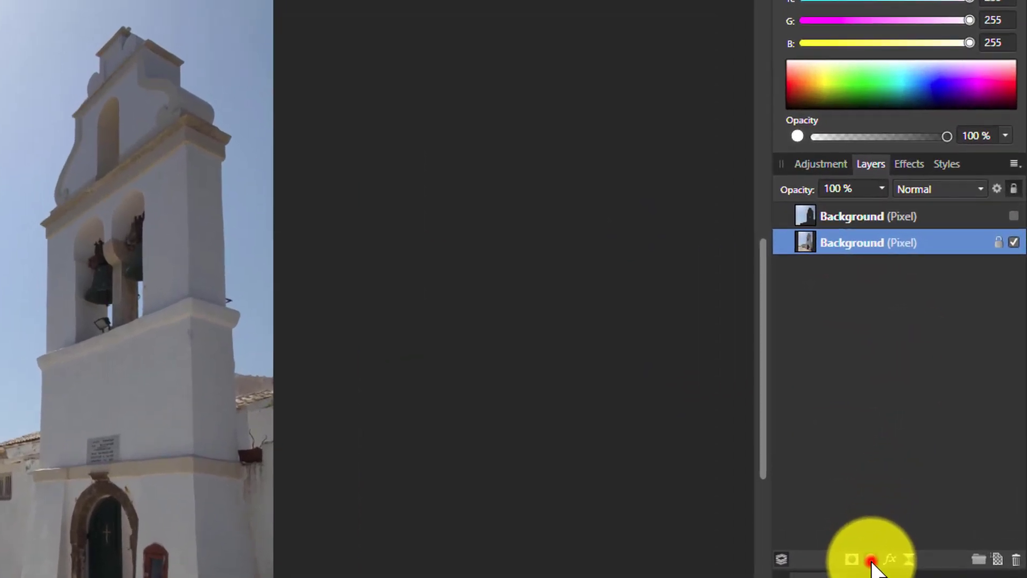
{"action": "left_click", "coordinate": [870, 559]}
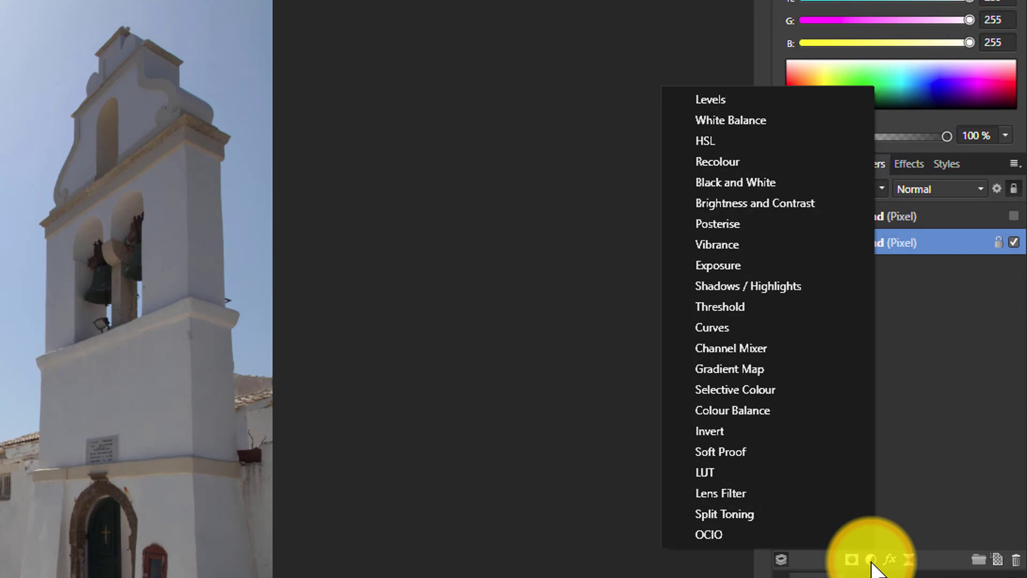
{"action": "left_click", "coordinate": [731, 97]}
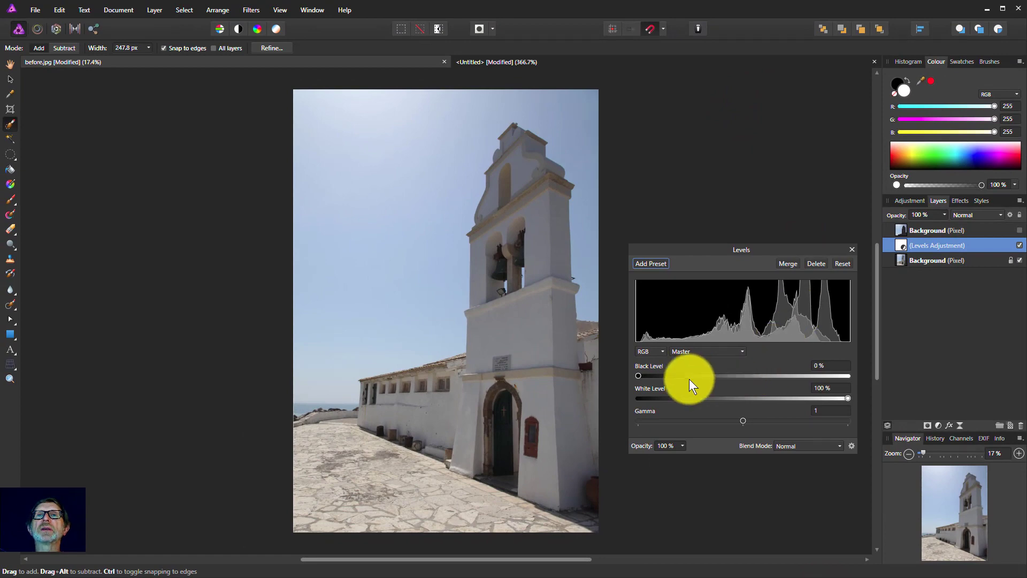
{"action": "left_click_drag", "start_coordinate": [637, 375], "coordinate": [643, 374]}
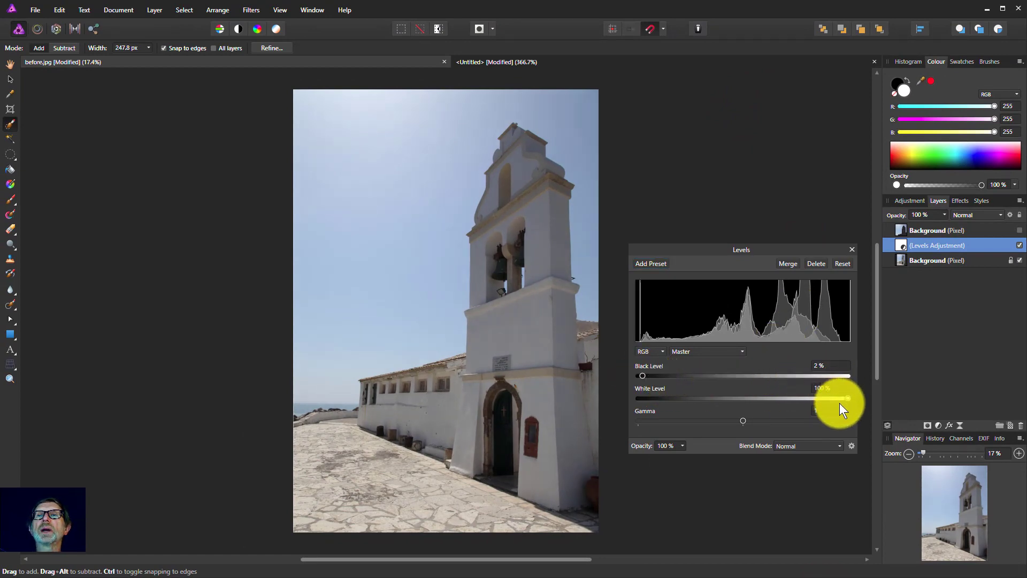
{"action": "left_click_drag", "start_coordinate": [849, 397], "coordinate": [839, 397]}
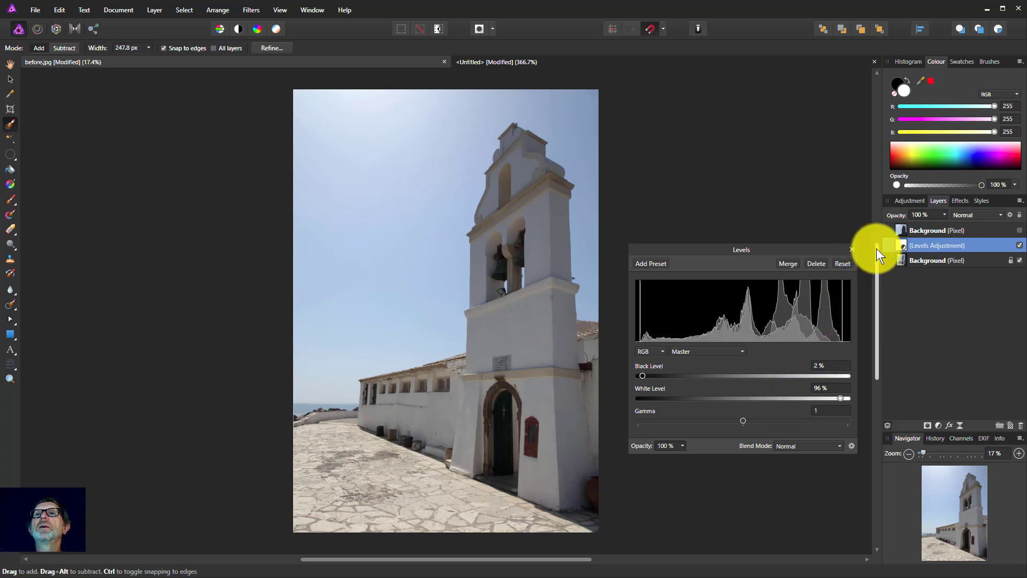
{"action": "left_click", "coordinate": [906, 260]}
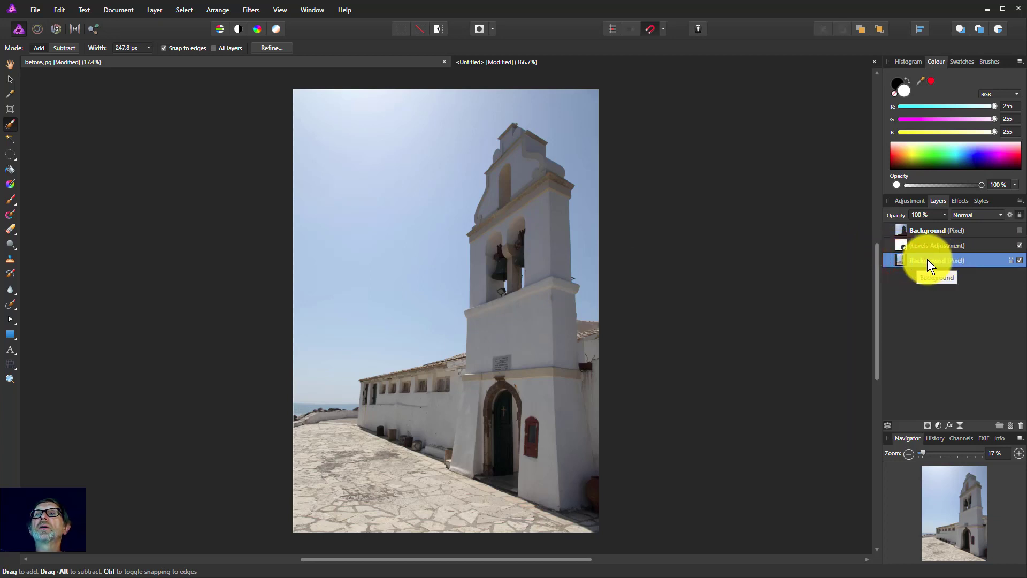
Add a Curves adjustment above Levels and lift its curve to brighten the church's midtones
{"action": "left_click", "coordinate": [938, 425]}
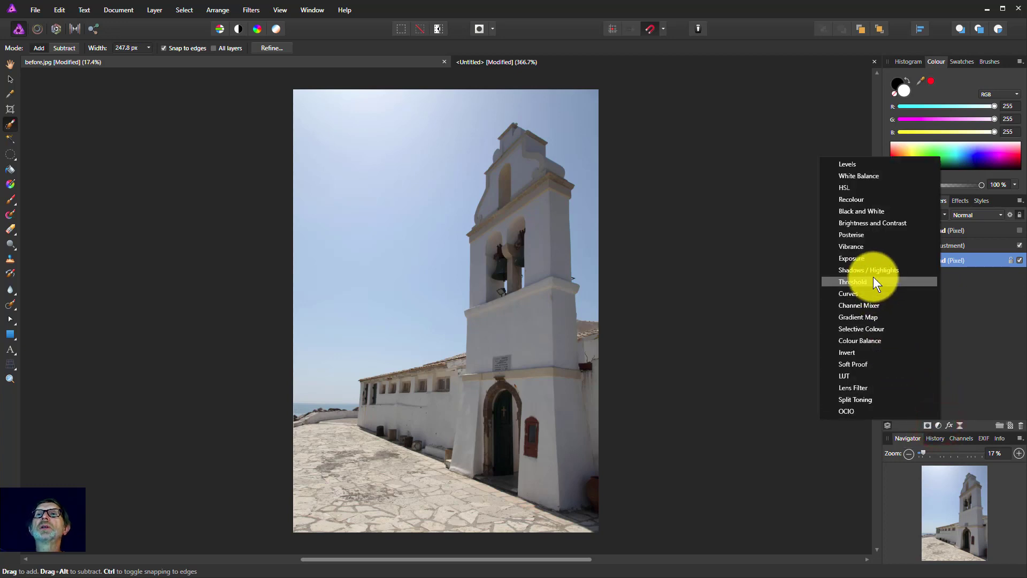
{"action": "left_click", "coordinate": [848, 294]}
{"action": "left_click_drag", "start_coordinate": [903, 259], "coordinate": [901, 237]}
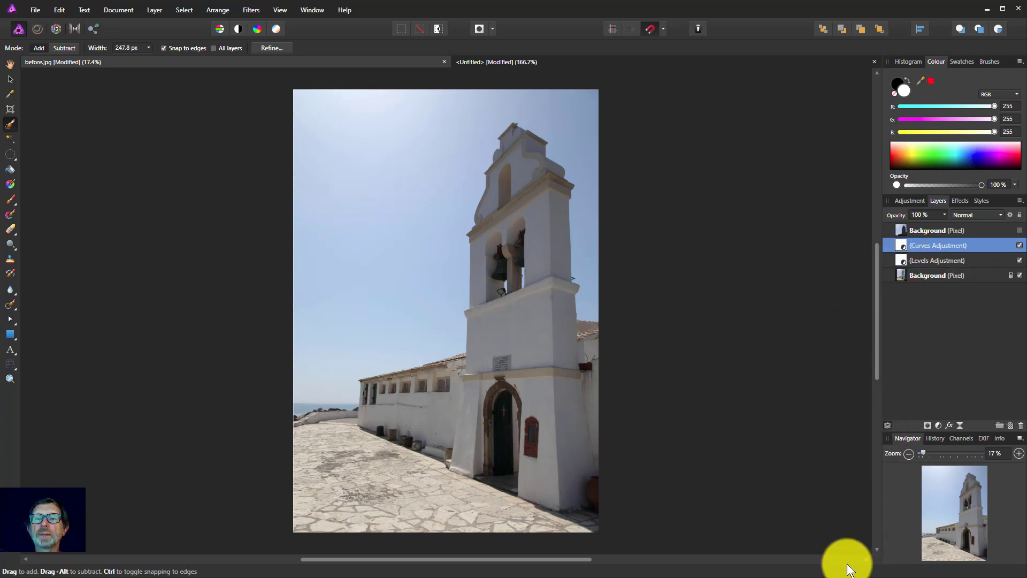
{"action": "left_click_drag", "start_coordinate": [807, 575], "coordinate": [806, 115]}
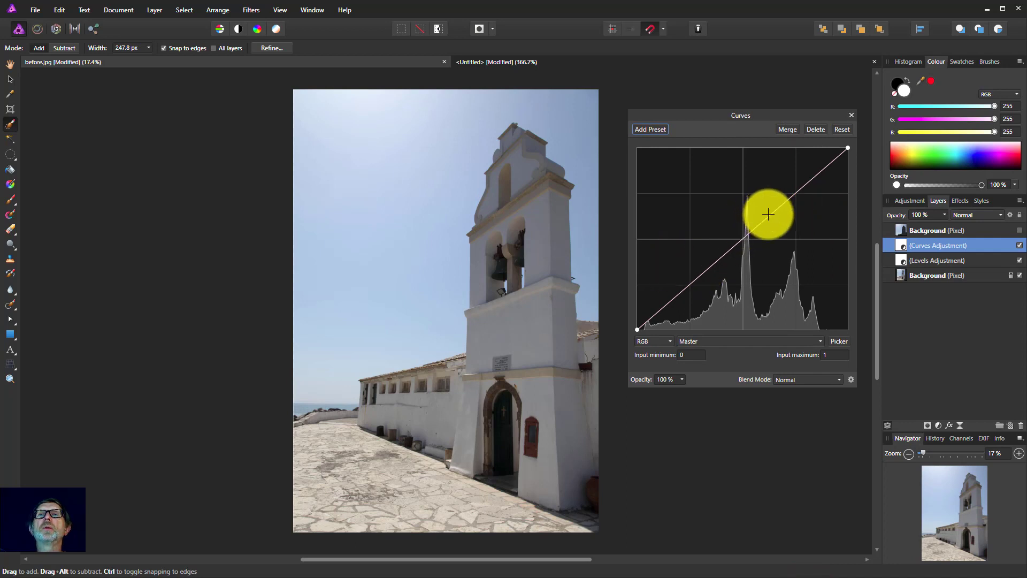
{"action": "left_click_drag", "start_coordinate": [768, 214], "coordinate": [738, 206]}
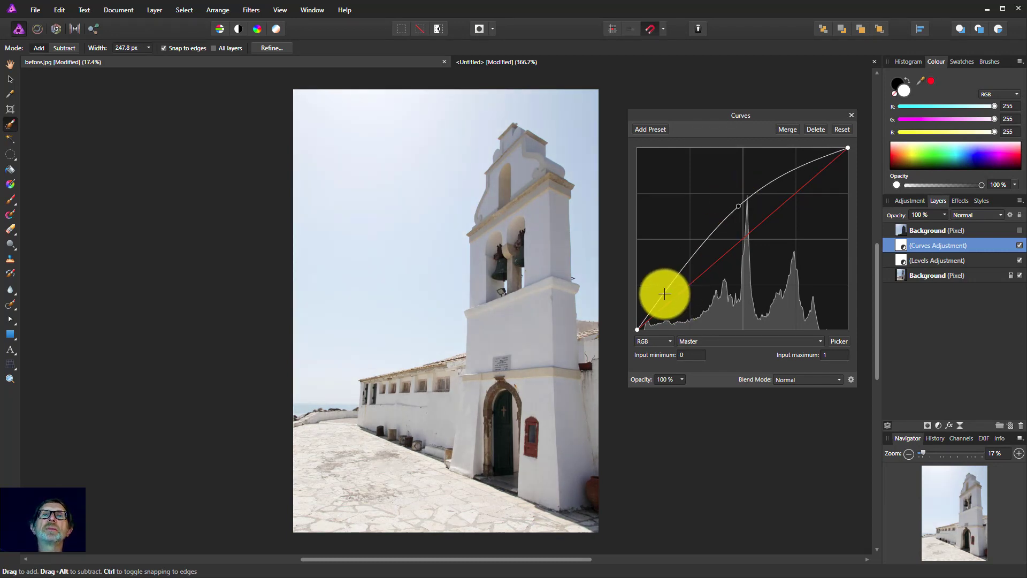
{"action": "left_click_drag", "start_coordinate": [664, 296], "coordinate": [668, 303]}
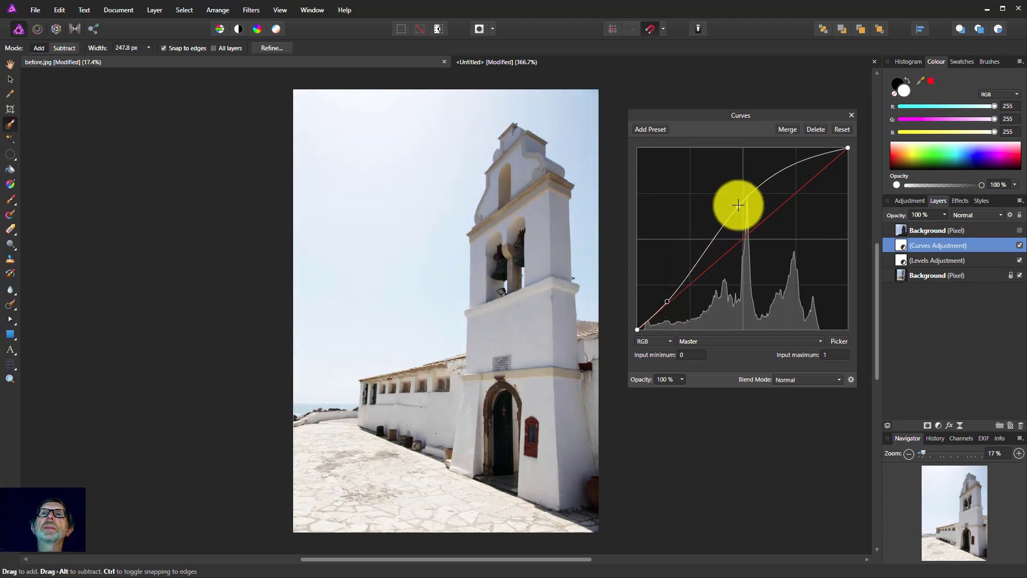
{"action": "left_click_drag", "start_coordinate": [742, 204], "coordinate": [743, 206]}
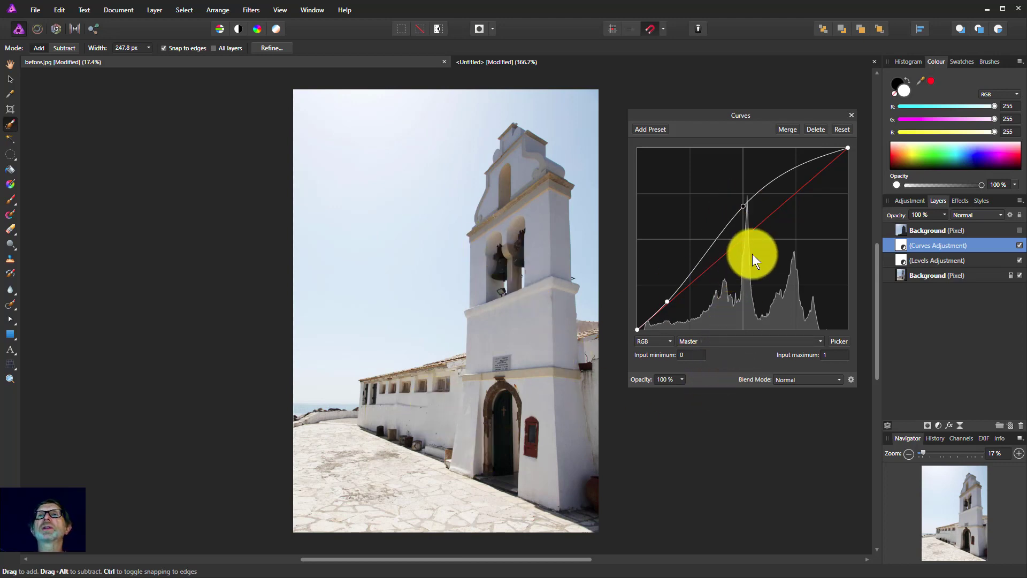
{"action": "left_click", "coordinate": [849, 112]}
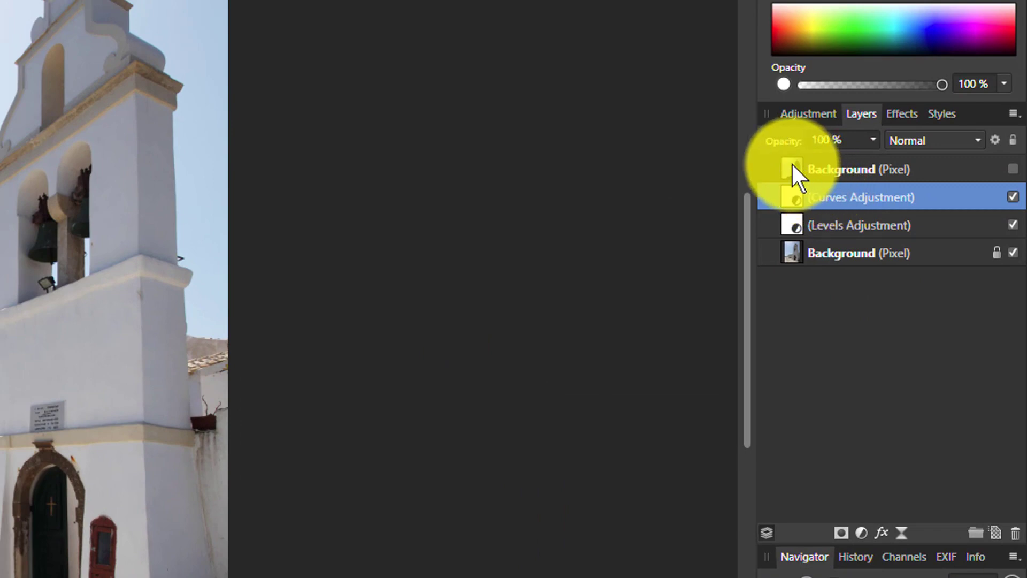
Add a Curves adjustment above the hidden sky layer, bowing the curve down to darken
{"action": "left_click", "coordinate": [792, 166]}
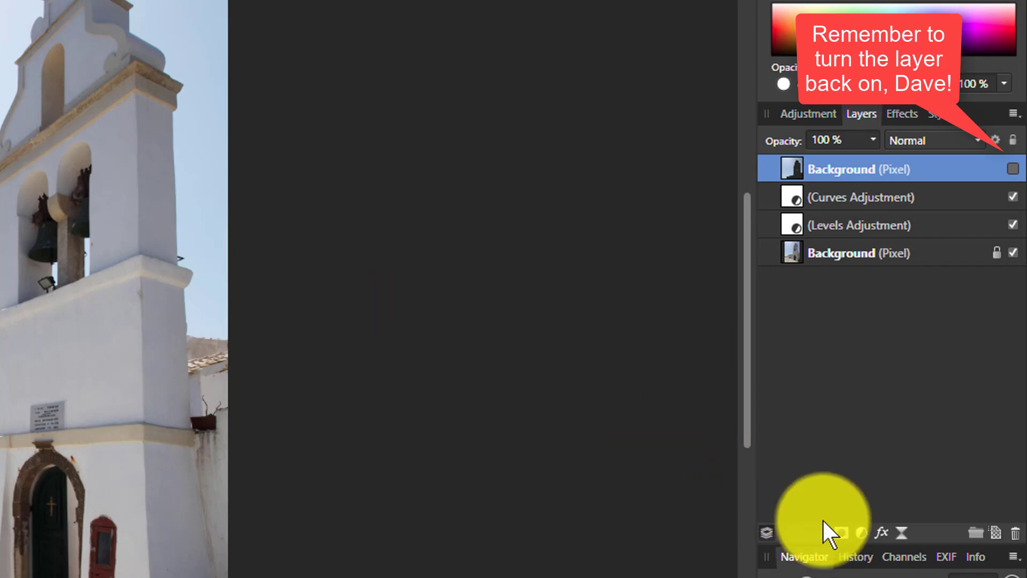
{"action": "left_click", "coordinate": [859, 534]}
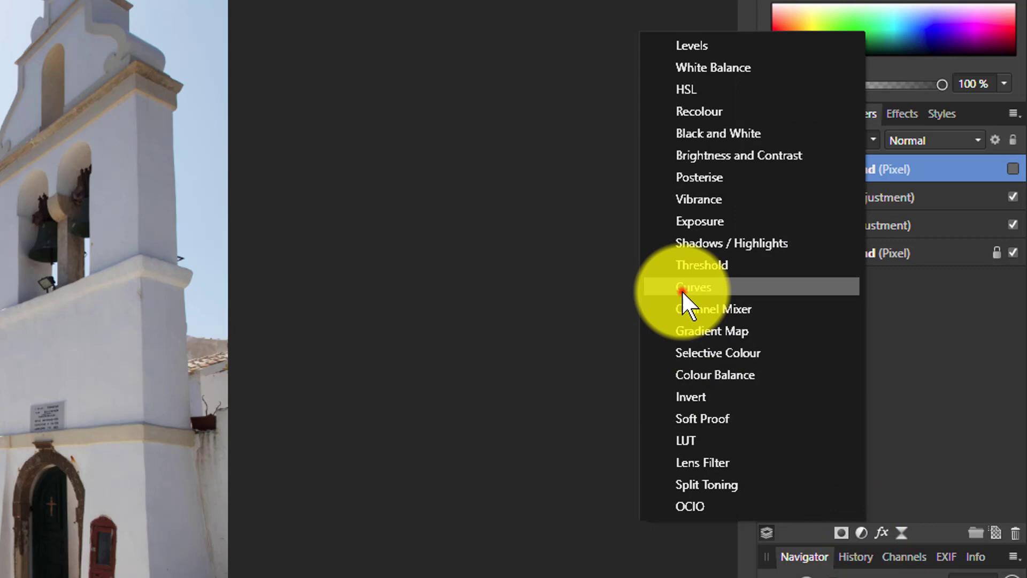
{"action": "left_click", "coordinate": [681, 290]}
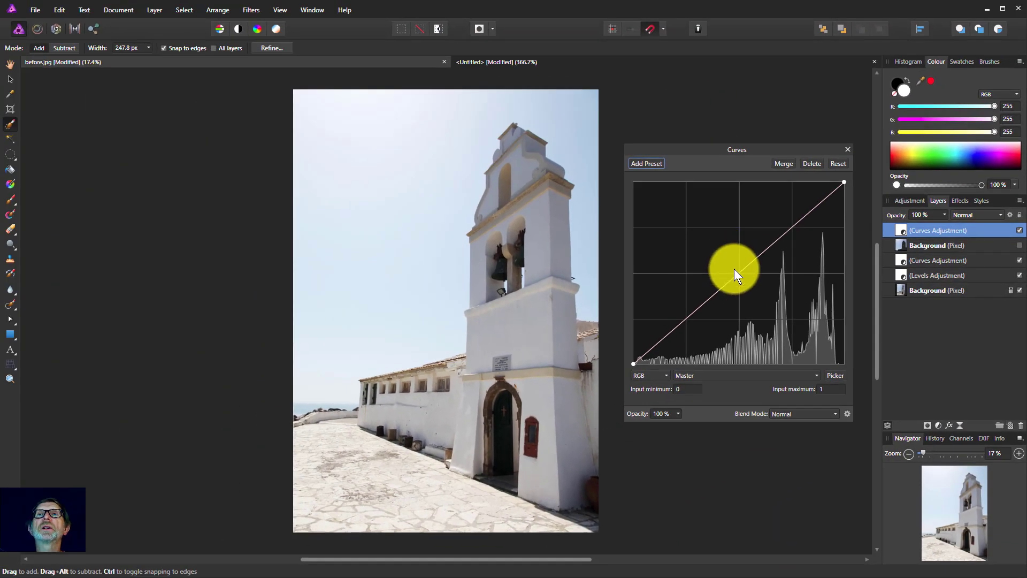
{"action": "left_click_drag", "start_coordinate": [734, 276], "coordinate": [769, 301]}
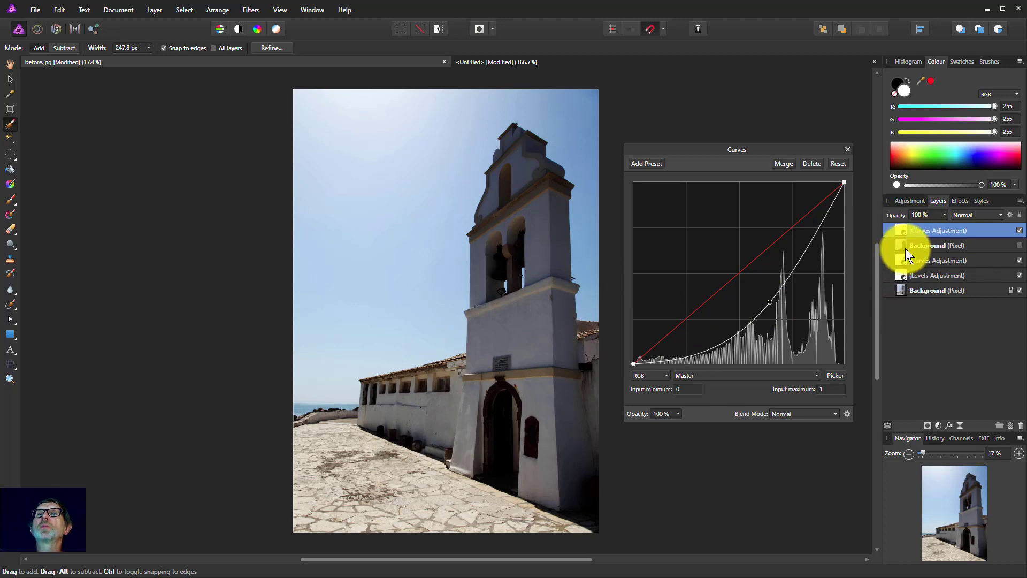
Show the sky layer, fine-tune its darkening curve, and select the Curves and sky layers together
{"action": "left_click", "coordinate": [1019, 245]}
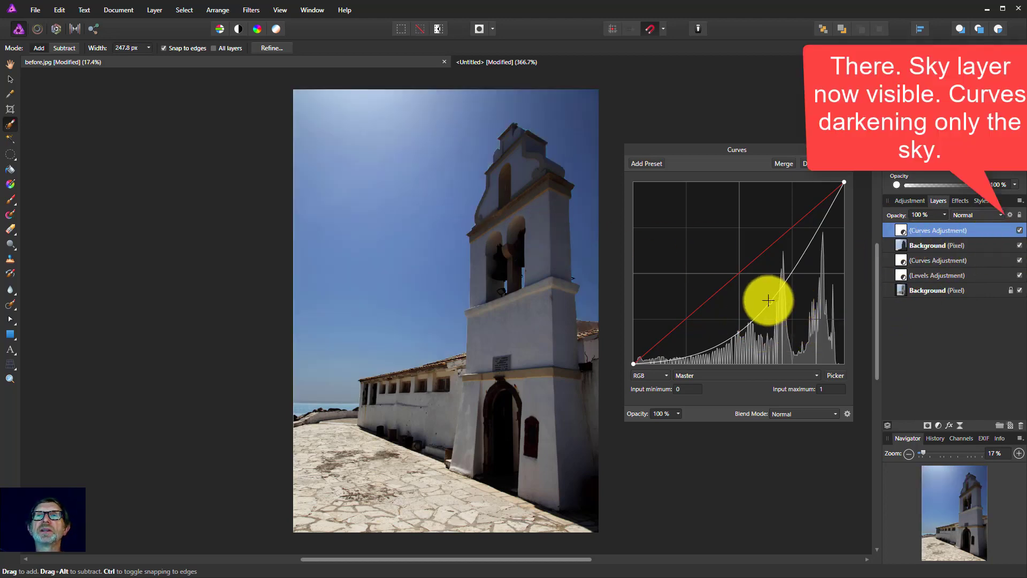
{"action": "left_click_drag", "start_coordinate": [770, 299], "coordinate": [768, 297]}
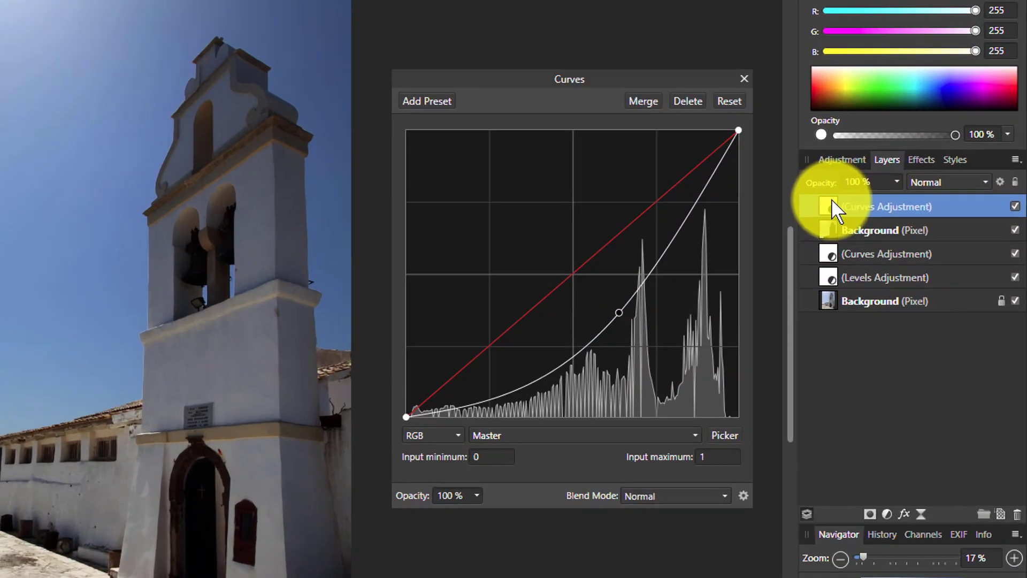
{"action": "left_click", "coordinate": [901, 229]}
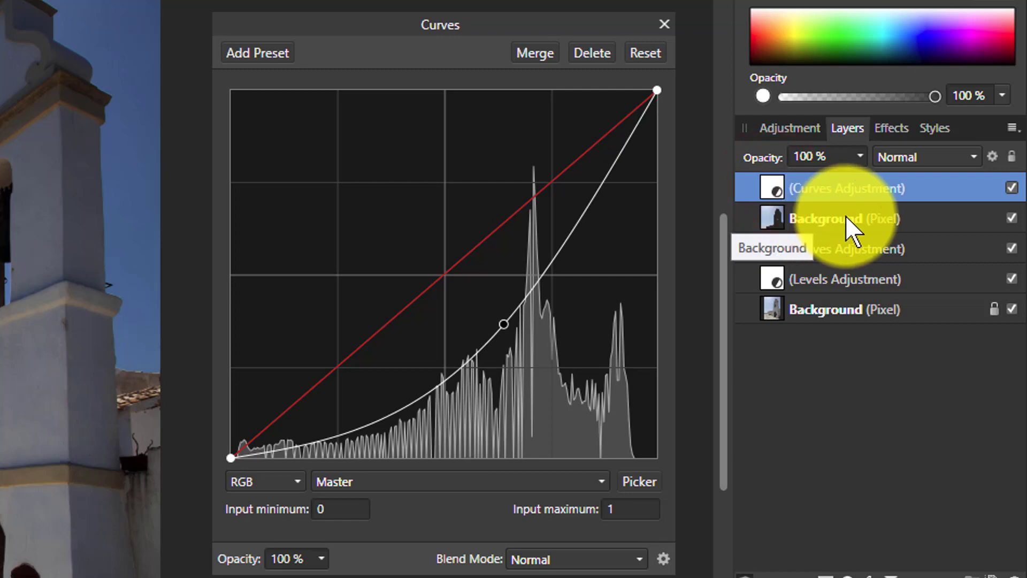
{"action": "left_click", "coordinate": [814, 216], "text": "ctrl"}
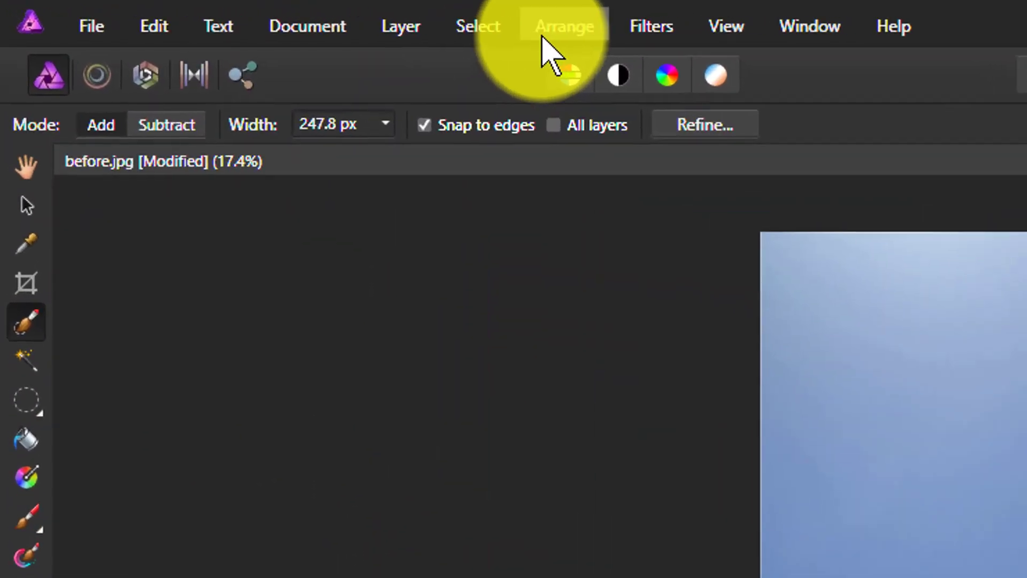
Group the darkening Curves and sky layer as 'sky', then select the Curves-through-Background layers below
{"action": "left_click", "coordinate": [542, 37]}
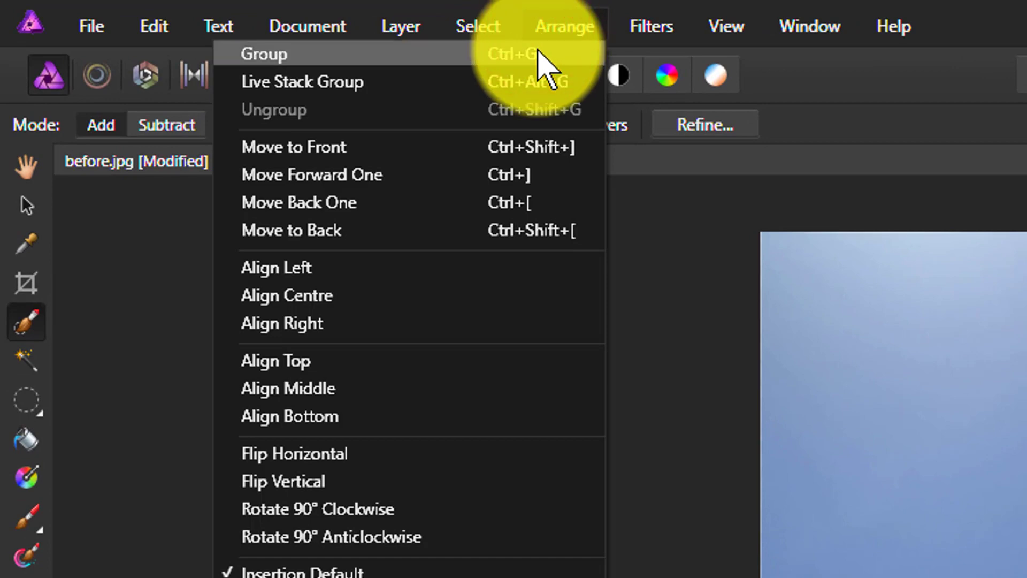
{"action": "key", "text": "Escape"}
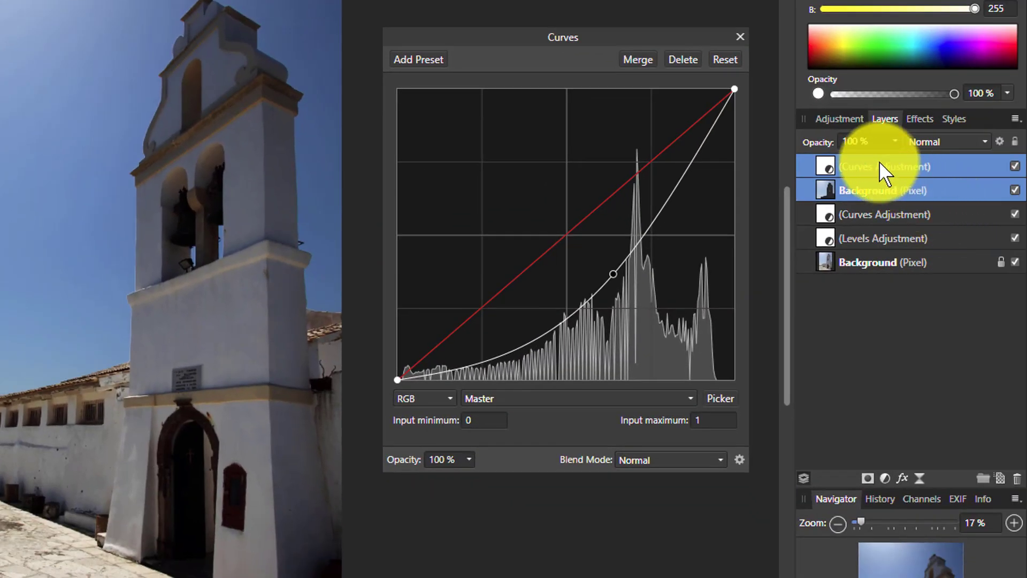
{"action": "left_click_drag", "start_coordinate": [881, 165], "coordinate": [878, 161]}
{"action": "right_click", "coordinate": [878, 162]}
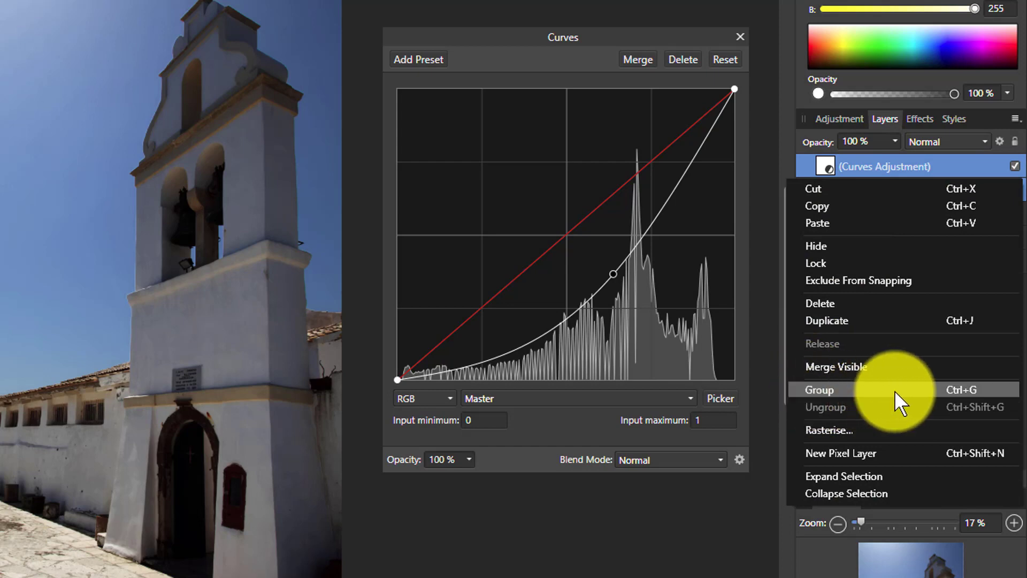
{"action": "left_click", "coordinate": [948, 390]}
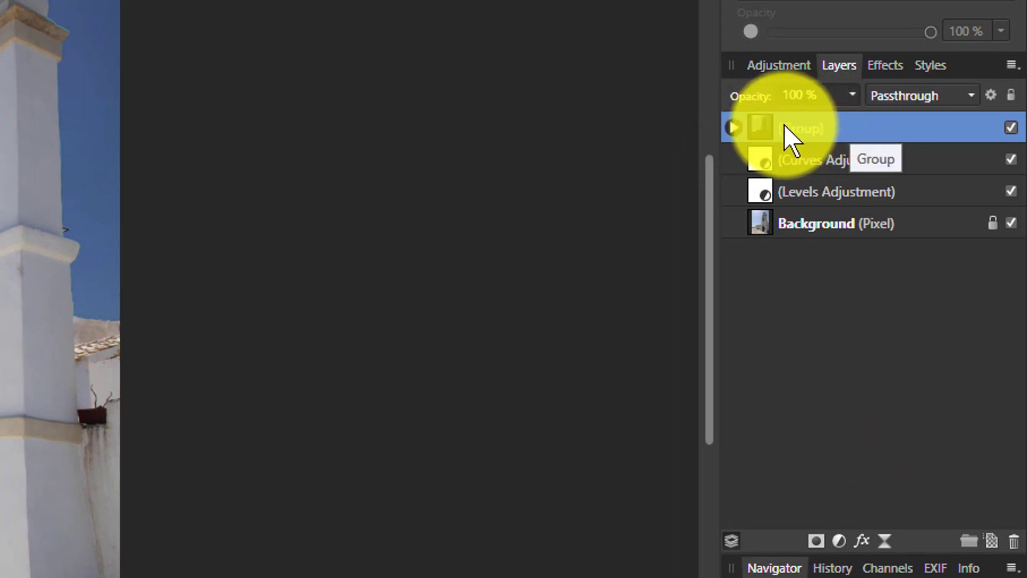
{"action": "double_click", "coordinate": [793, 128]}
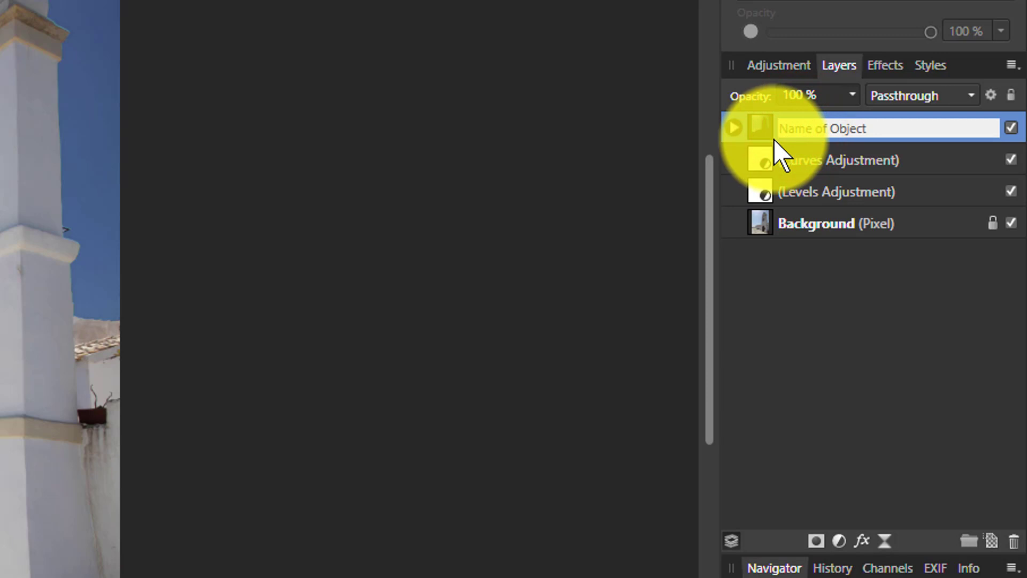
{"action": "type", "text": "sky"}
{"action": "key", "text": "Return"}
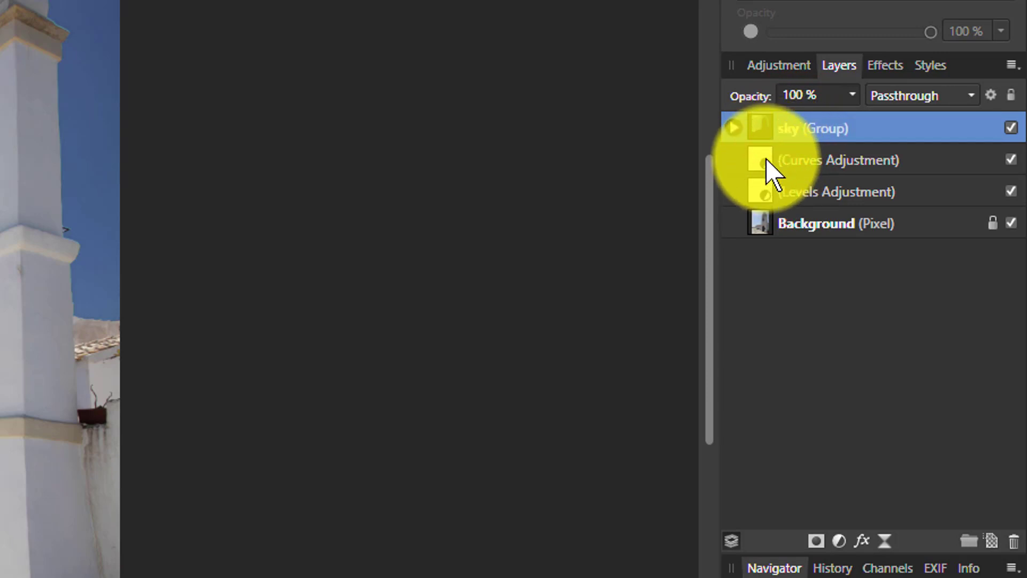
{"action": "left_click", "coordinate": [766, 159]}
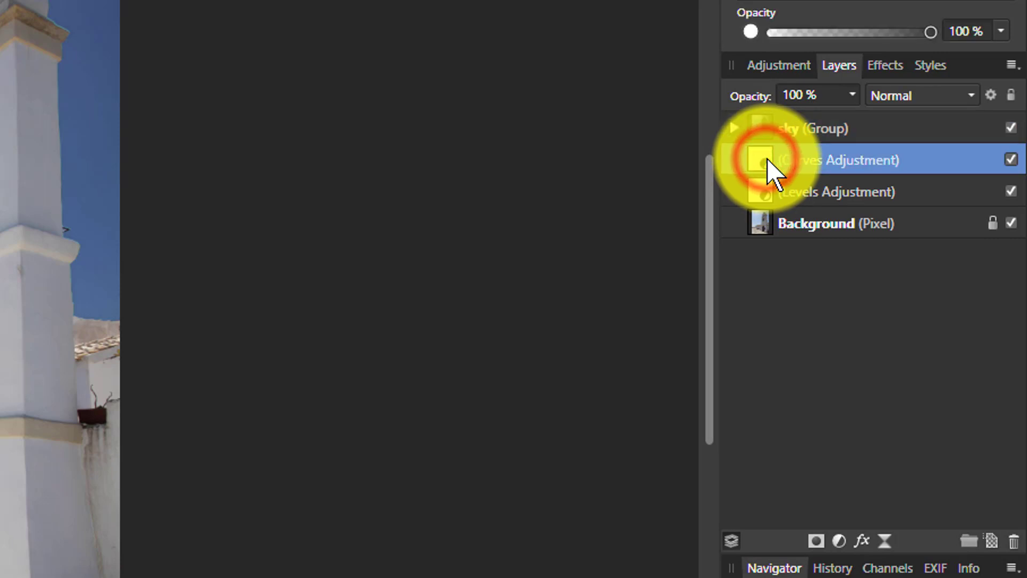
{"action": "left_click", "coordinate": [812, 228], "text": "shift"}
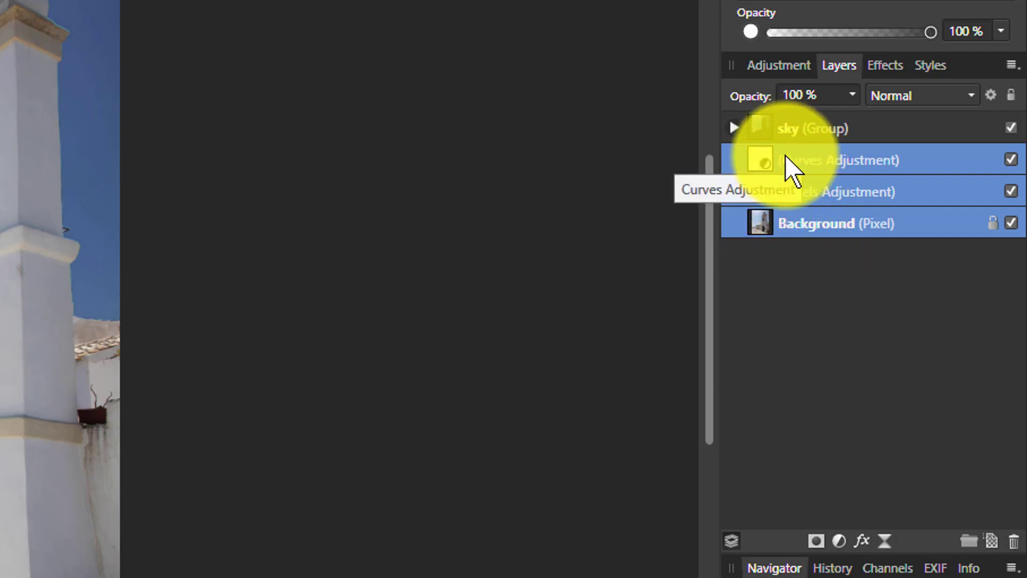
Group the lower Curves, Levels and Background layers with Ctrl+G and name the group 'foreground'
{"action": "key", "text": "ctrl+g"}
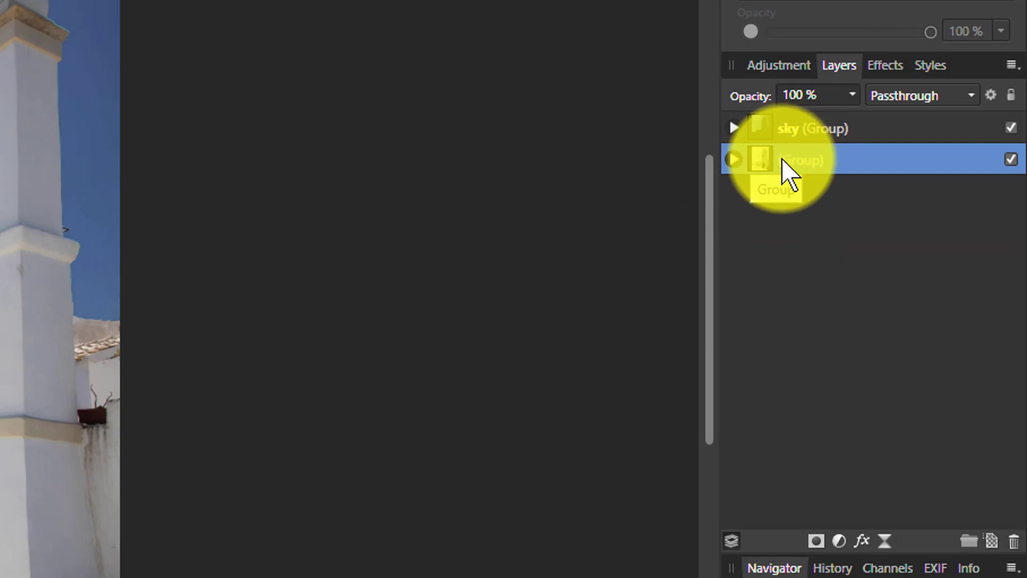
{"action": "double_click", "coordinate": [790, 159]}
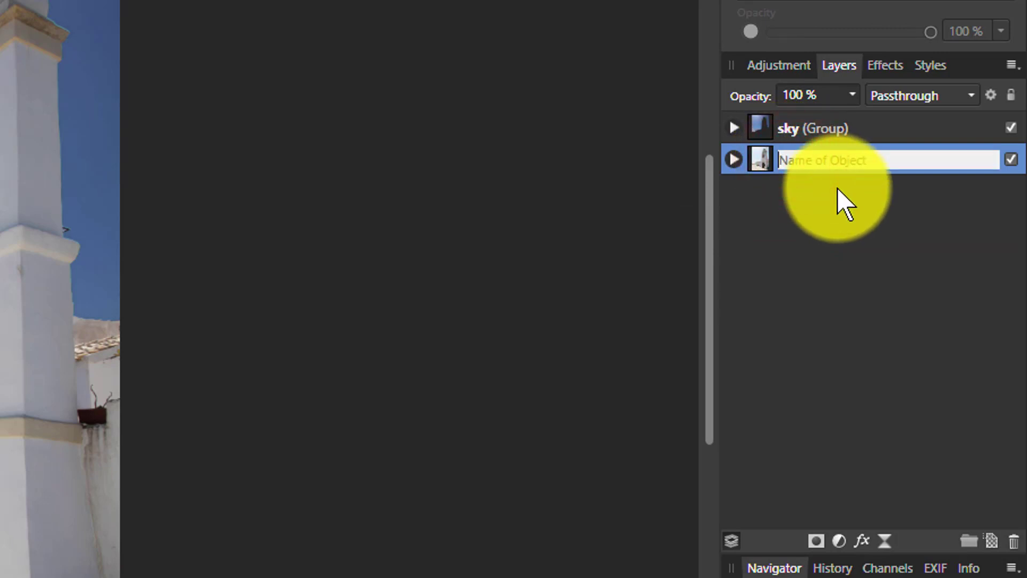
{"action": "type", "text": "foreground"}
{"action": "key", "text": "Return"}
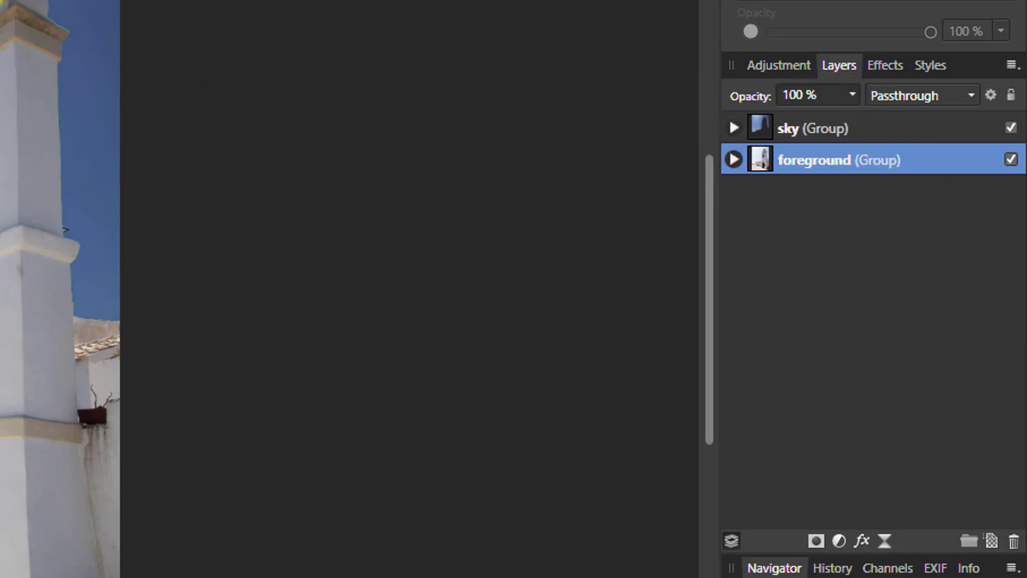
{"action": "left_click", "coordinate": [733, 129]}
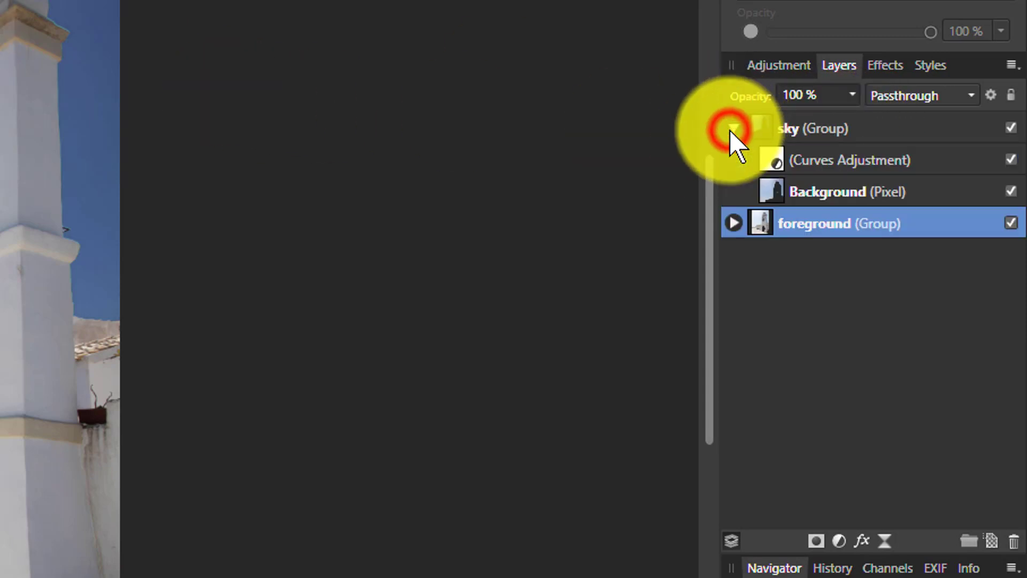
{"action": "left_click", "coordinate": [730, 129]}
{"action": "left_click_drag", "start_coordinate": [820, 162], "coordinate": [725, 160]}
{"action": "left_click", "coordinate": [733, 162]}
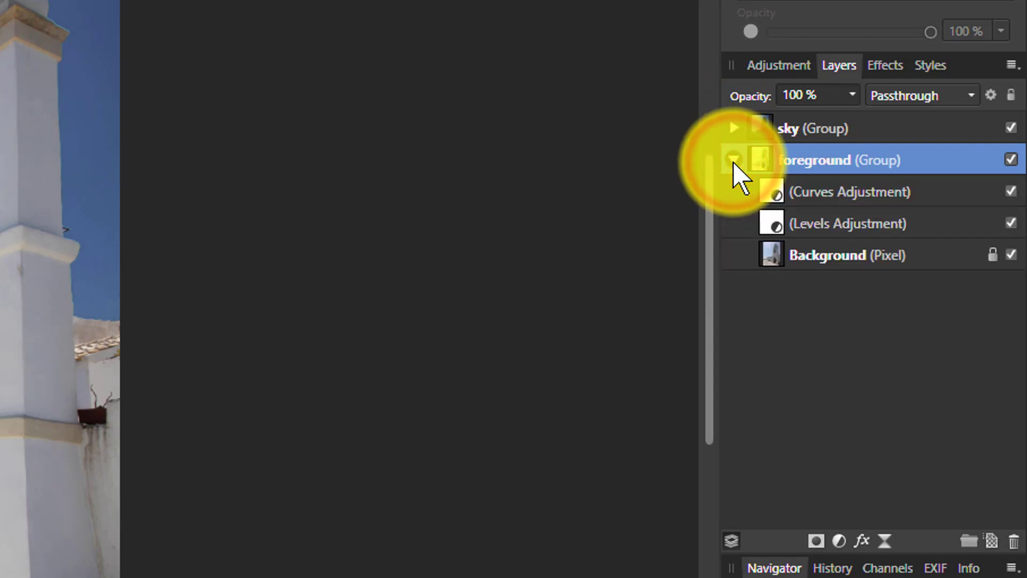
{"action": "left_click", "coordinate": [733, 162]}
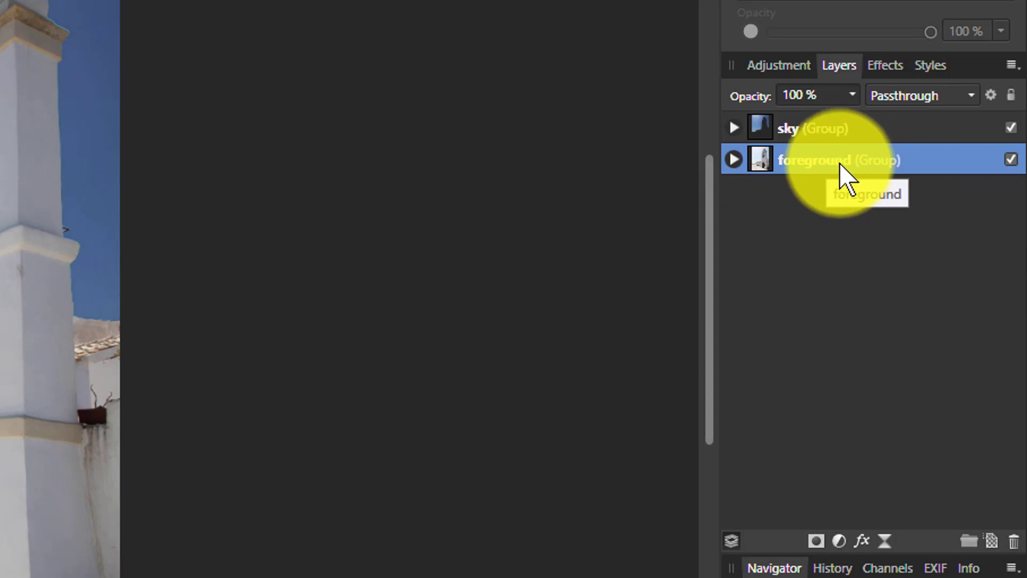
{"action": "left_click", "coordinate": [772, 129]}
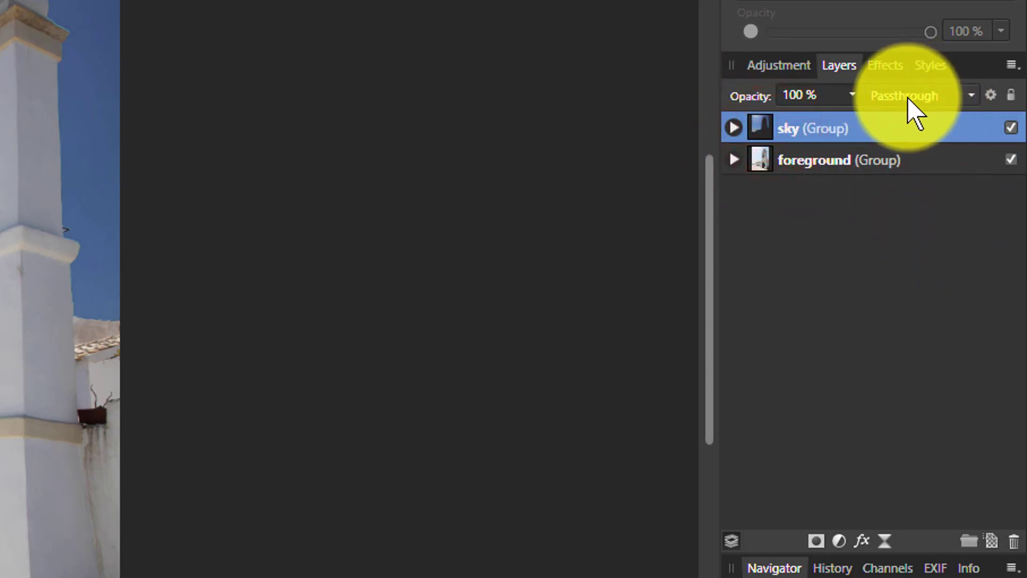
{"action": "left_click", "coordinate": [733, 128]}
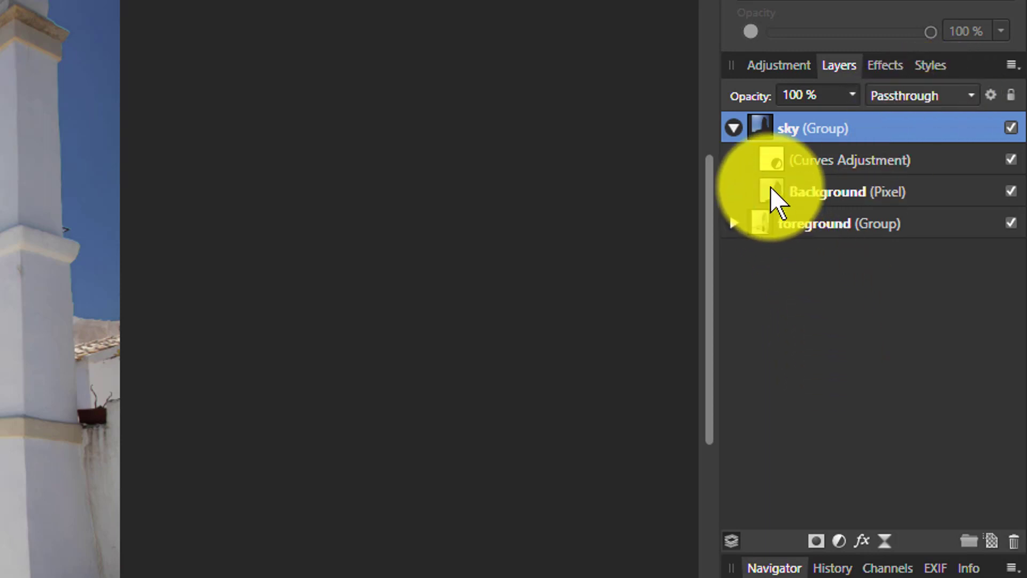
{"action": "left_click", "coordinate": [730, 128]}
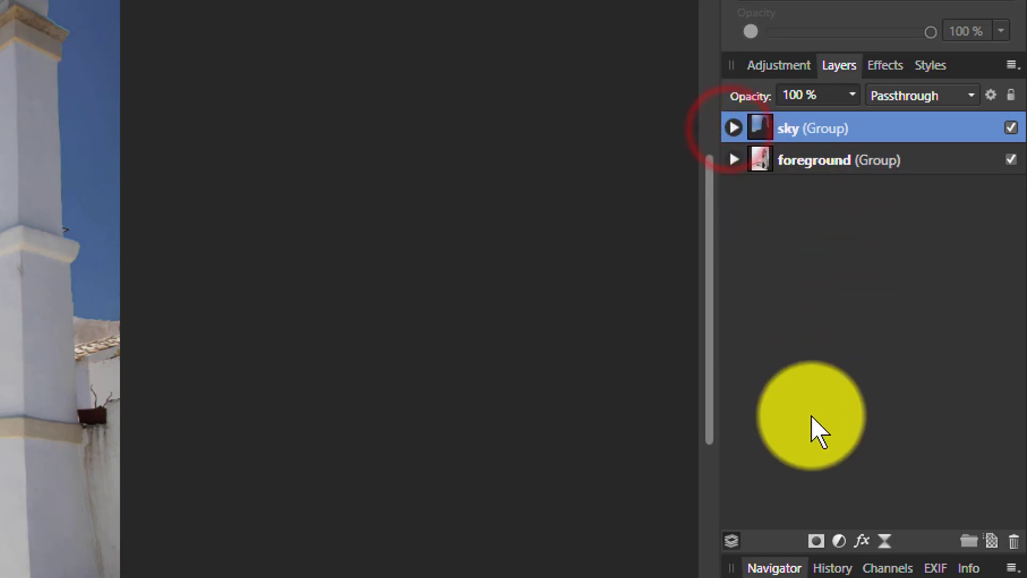